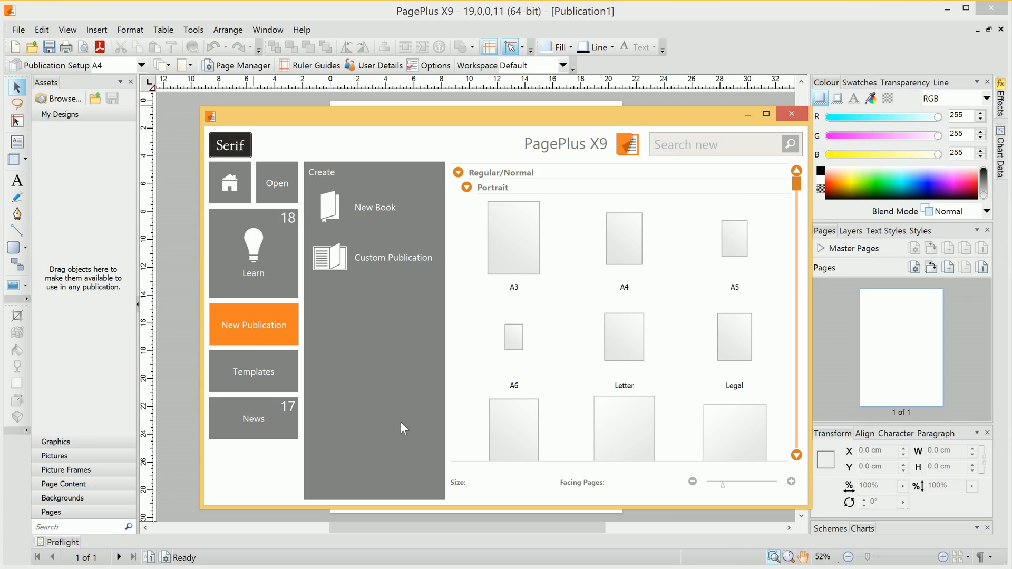
Create Publication2 as a blank Regular Portrait A4 page from the startup screen.
{"action": "left_click", "coordinate": [616, 242]}
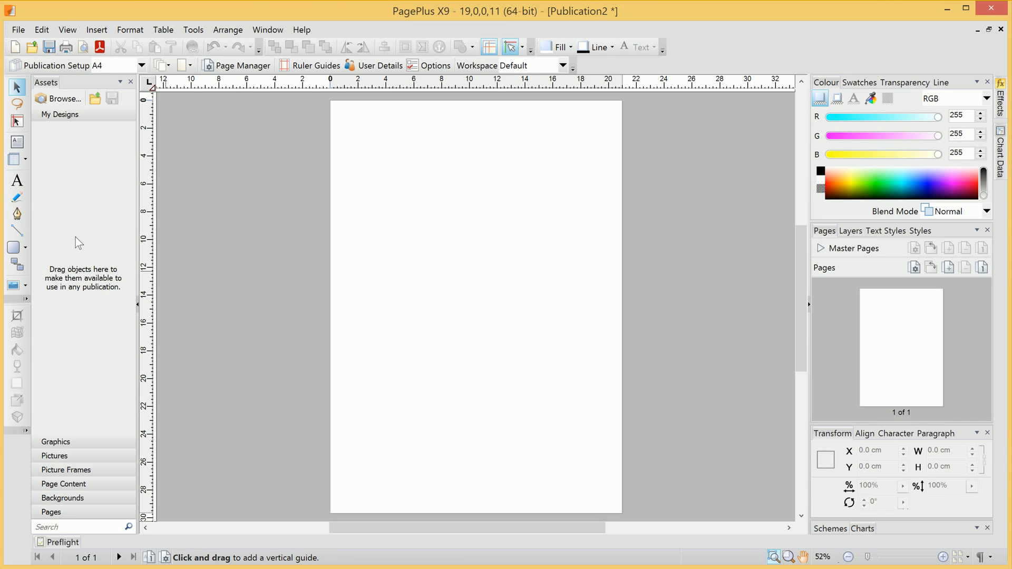
In the Asset Browser's Backgrounds category, add all the Grunge backgrounds to the assets.
{"action": "left_click", "coordinate": [59, 101]}
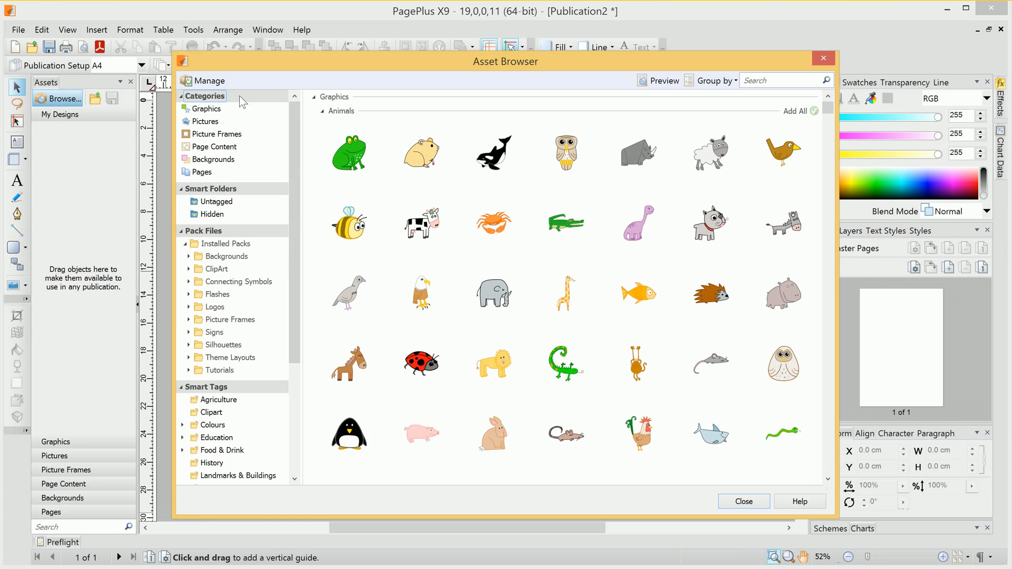
{"action": "left_click", "coordinate": [205, 121]}
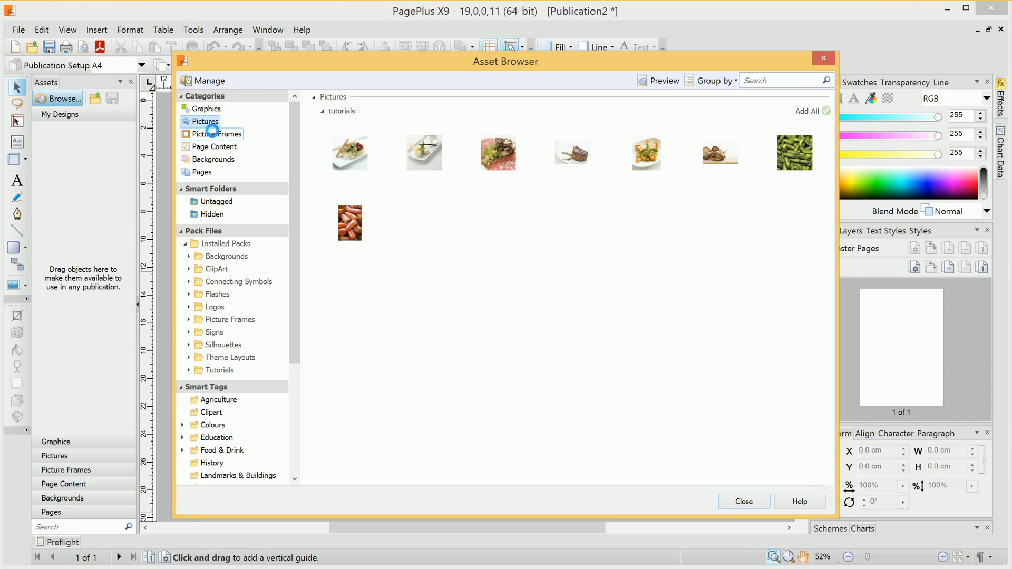
{"action": "left_click", "coordinate": [211, 134]}
{"action": "left_click", "coordinate": [217, 144]}
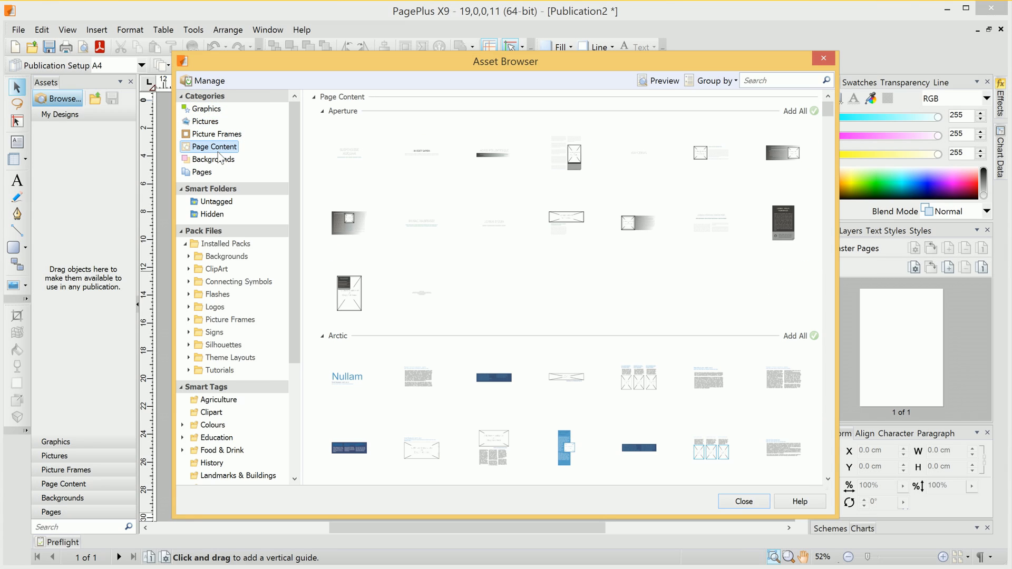
{"action": "left_click", "coordinate": [220, 161]}
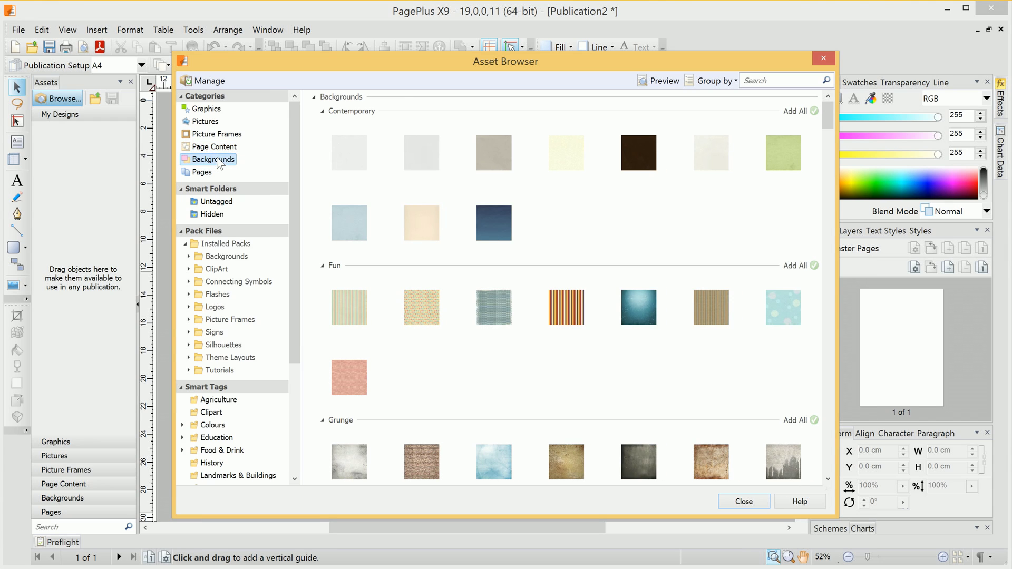
{"action": "left_click_drag", "start_coordinate": [826, 109], "coordinate": [824, 131]}
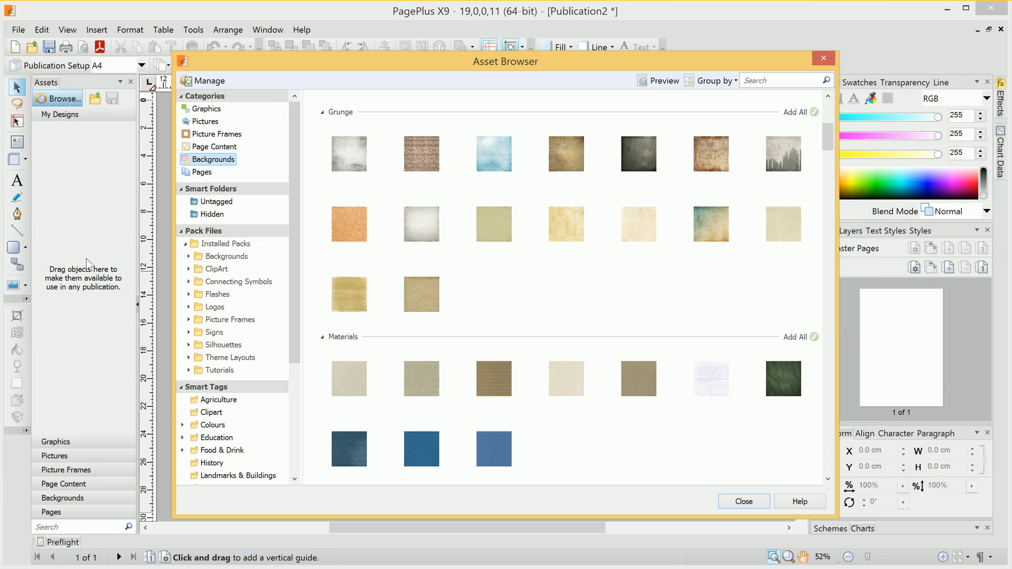
{"action": "left_click", "coordinate": [360, 160]}
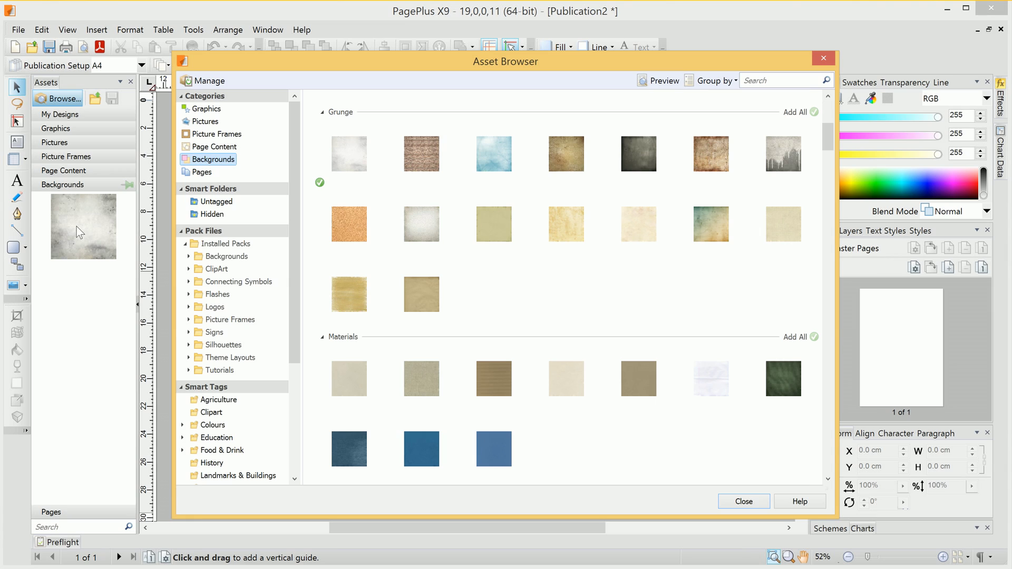
{"action": "left_click", "coordinate": [815, 113]}
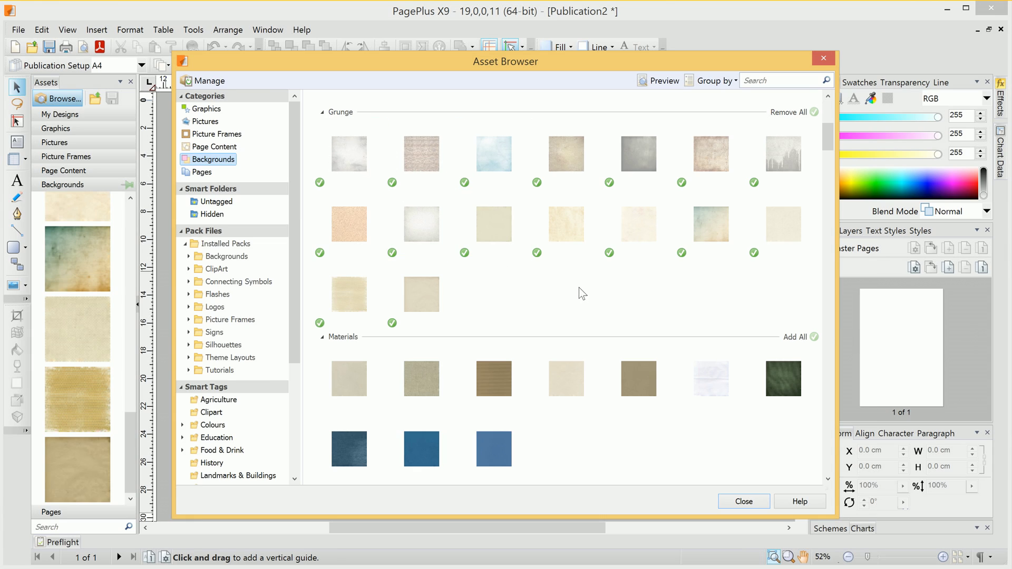
Apply the grey dripping-paint Grunge background from the Assets list to the page.
{"action": "left_click", "coordinate": [744, 501]}
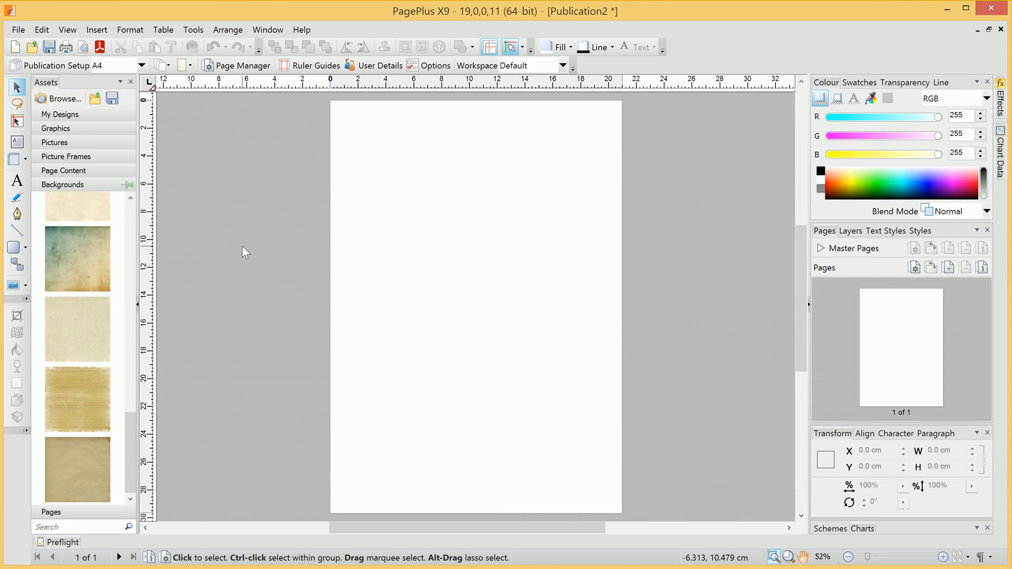
{"action": "left_click_drag", "start_coordinate": [127, 440], "coordinate": [132, 309]}
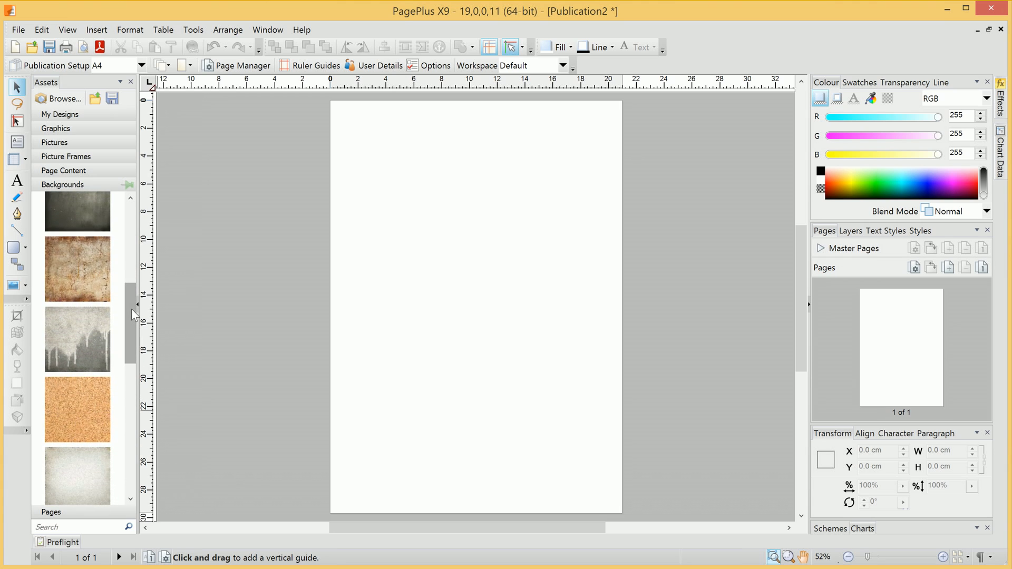
{"action": "mouse_move", "coordinate": [81, 342]}
{"action": "left_mouse_down"}
{"action": "mouse_move", "coordinate": [339, 309]}
{"action": "mouse_move", "coordinate": [479, 253]}
{"action": "left_mouse_up"}
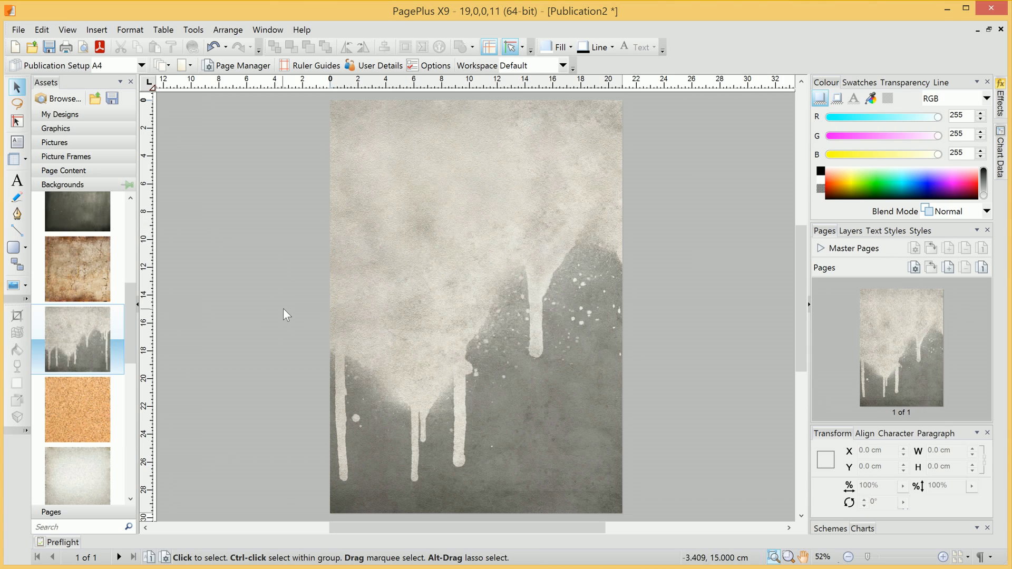
Add every Aperture graphic from Pack Files > Theme Layouts to the Graphics assets.
{"action": "left_click", "coordinate": [62, 98]}
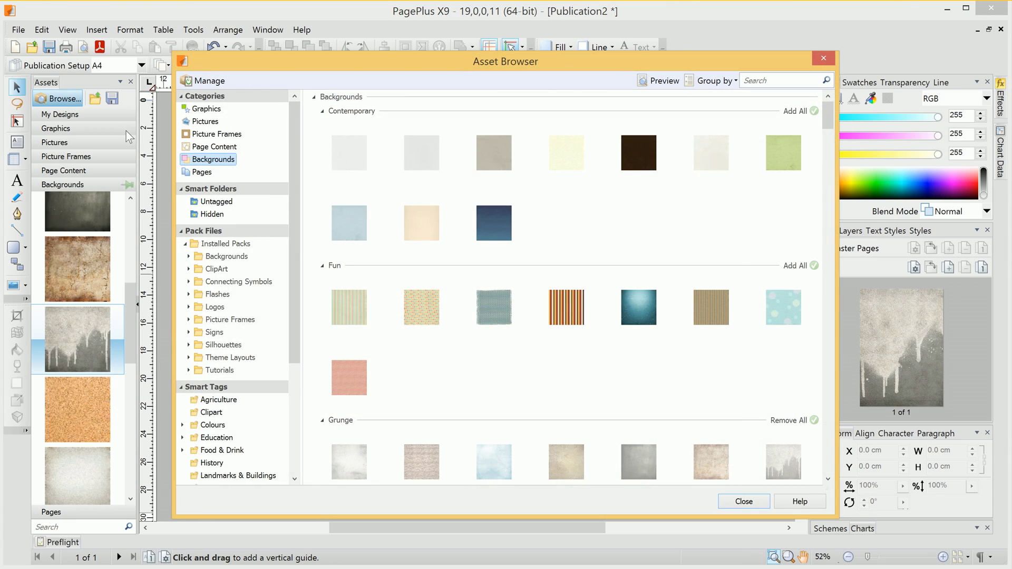
{"action": "left_click", "coordinate": [227, 359]}
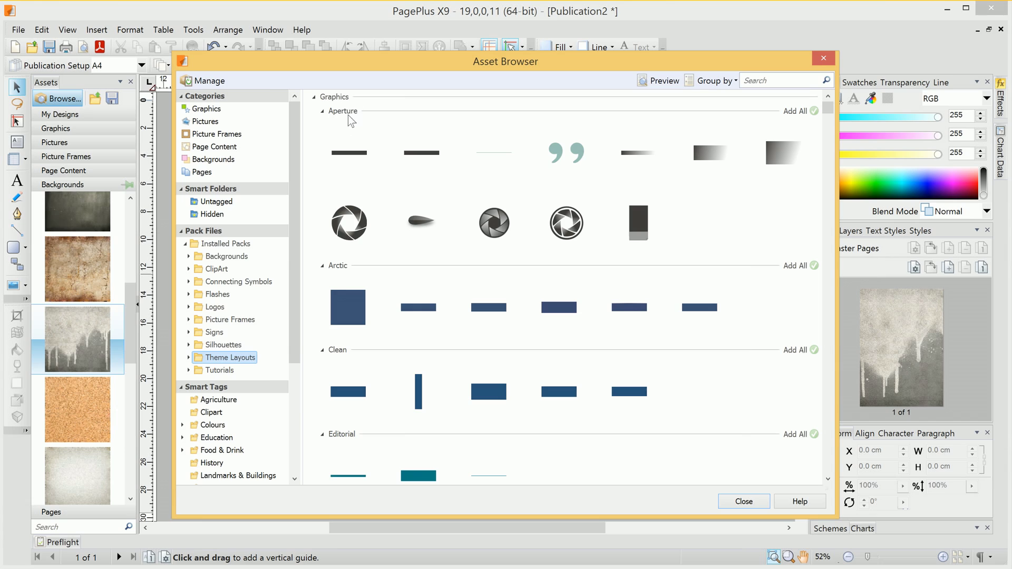
{"action": "left_click", "coordinate": [814, 111]}
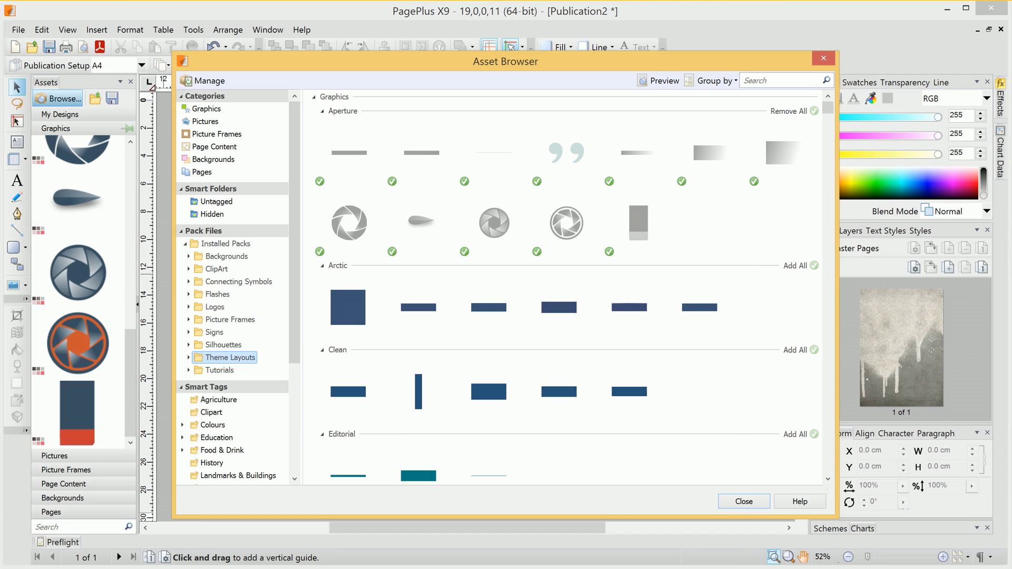
{"action": "left_click", "coordinate": [751, 500]}
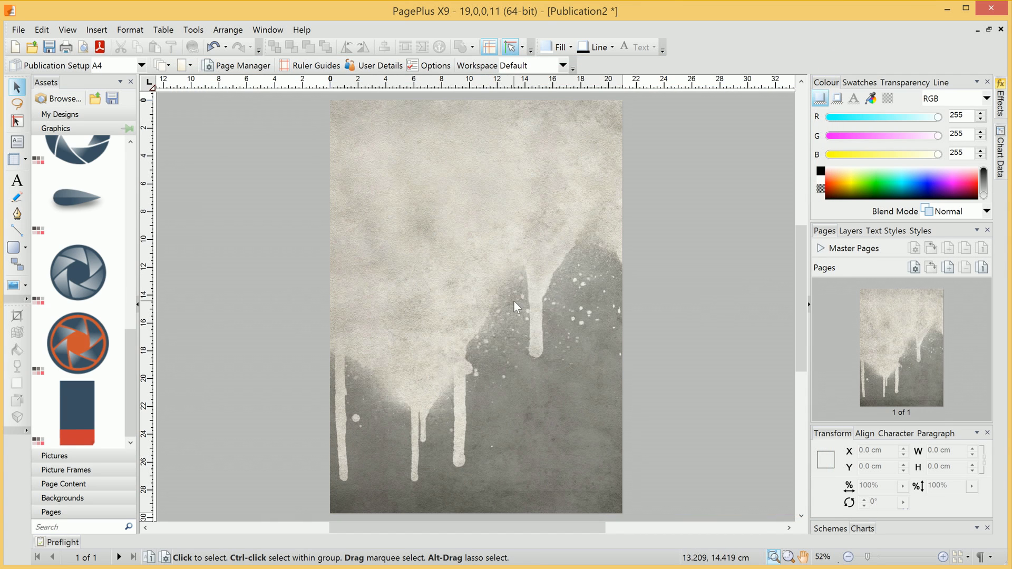
Place the aperture logo near the top, enlarge it to about 7.8 cm and centre it horizontally.
{"action": "left_click_drag", "start_coordinate": [130, 372], "coordinate": [130, 316]}
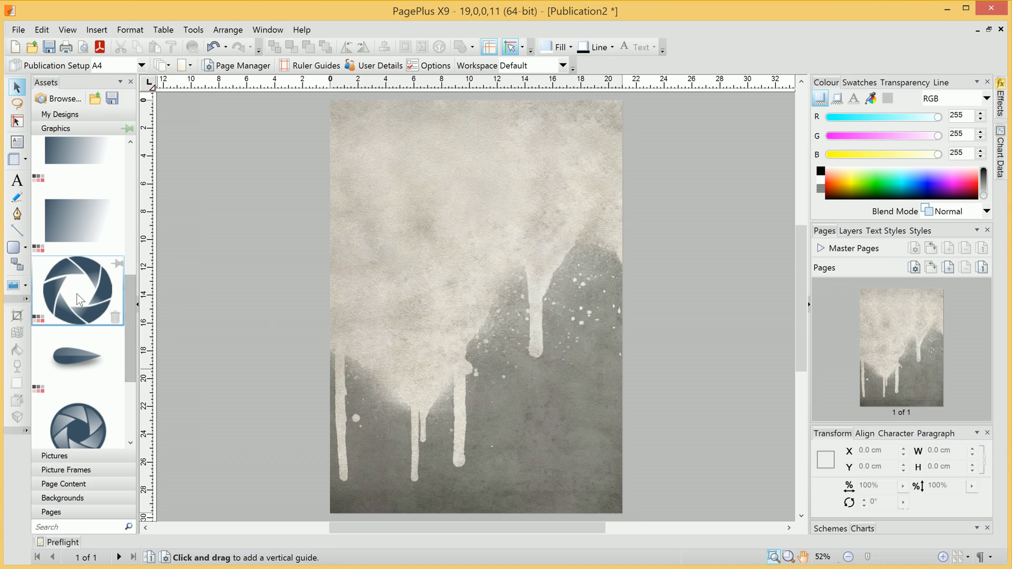
{"action": "left_click_drag", "start_coordinate": [81, 293], "coordinate": [452, 171]}
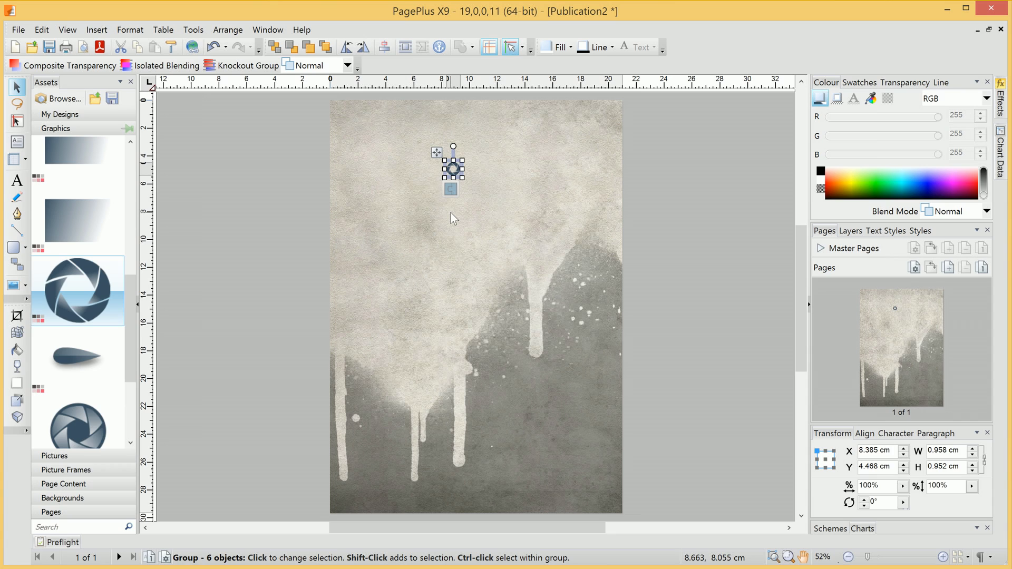
{"action": "left_click_drag", "start_coordinate": [453, 169], "coordinate": [594, 238]}
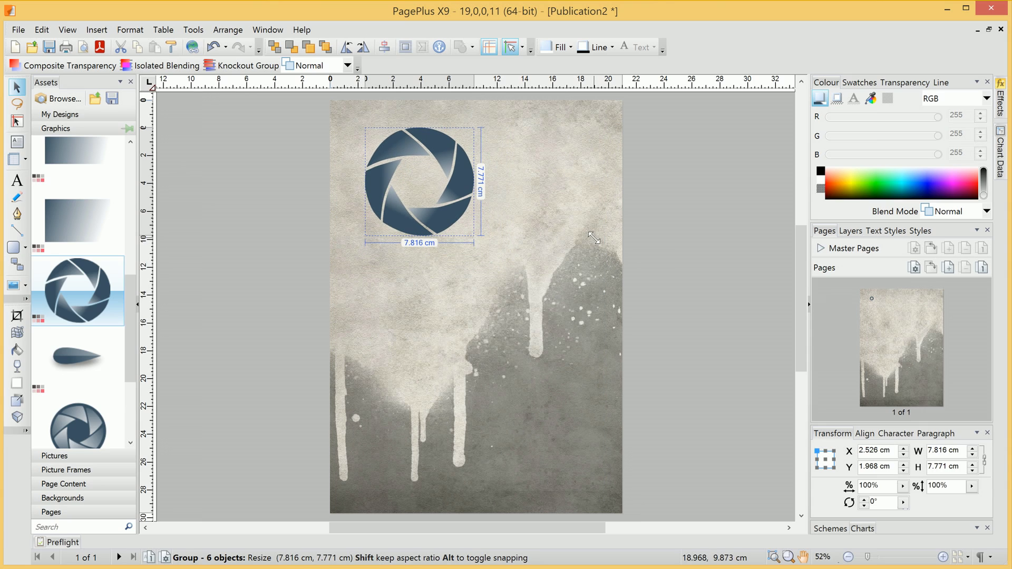
{"action": "left_click_drag", "start_coordinate": [594, 239], "coordinate": [593, 237]}
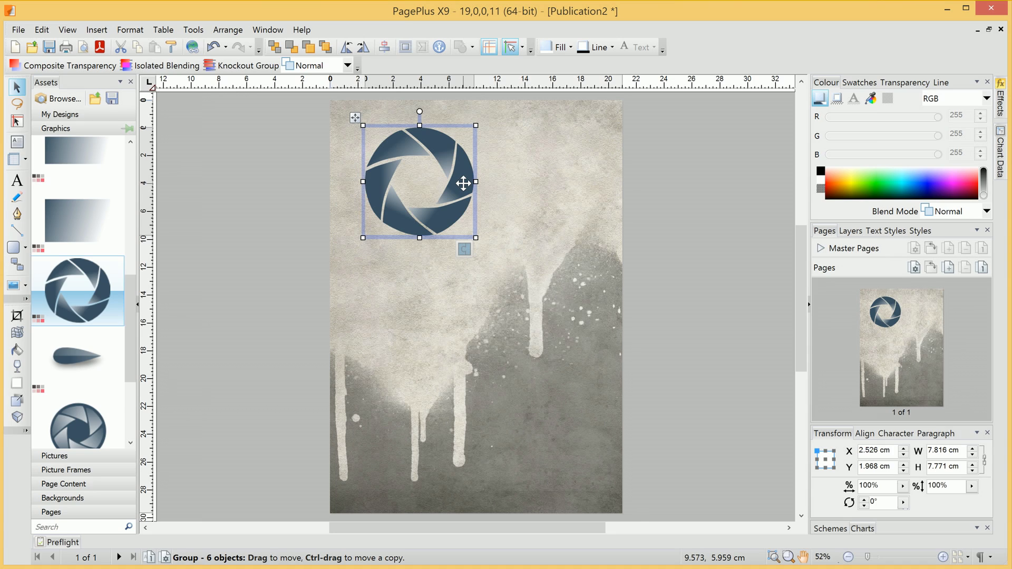
{"action": "left_click", "coordinate": [866, 434]}
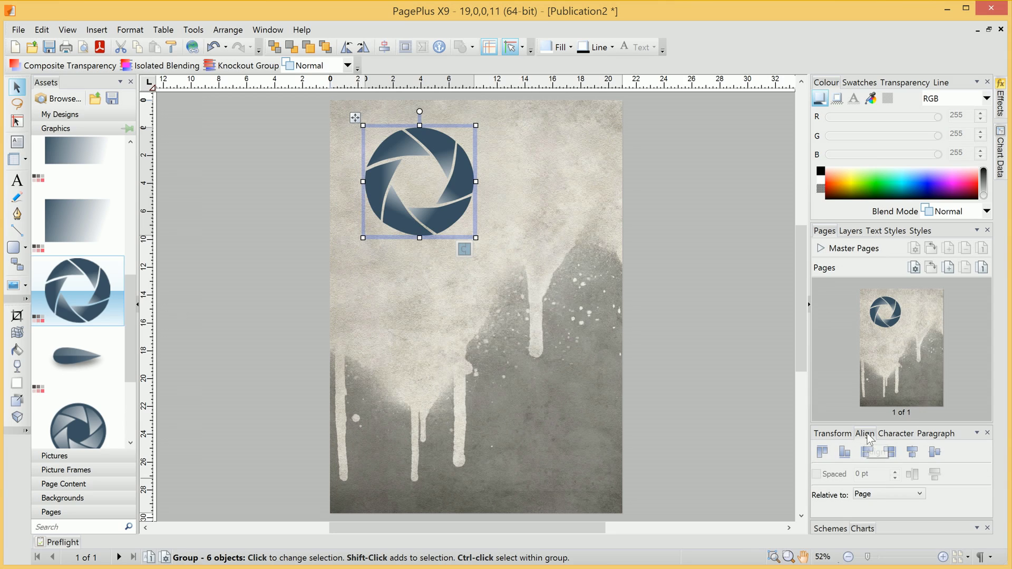
{"action": "left_click", "coordinate": [914, 458]}
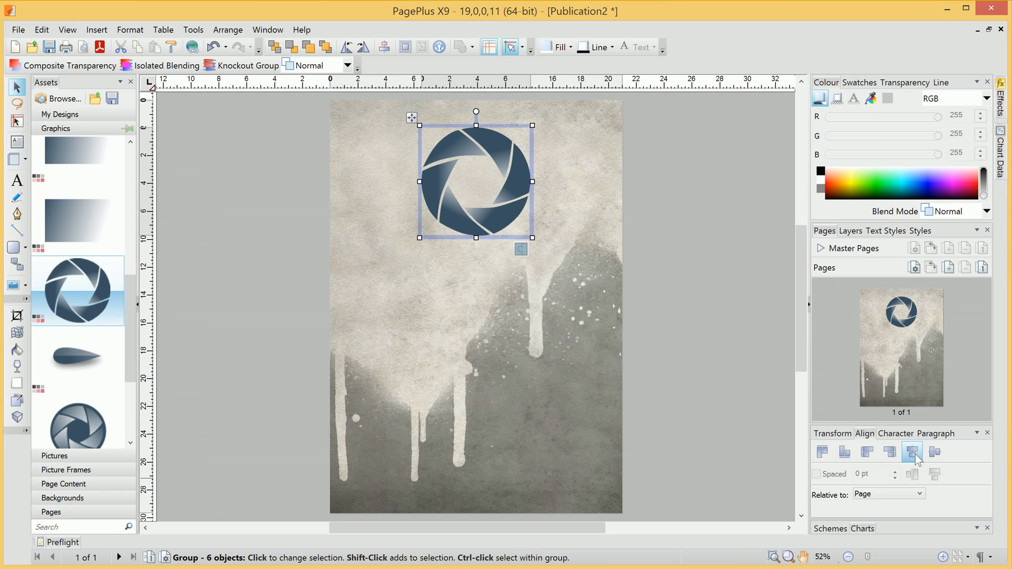
{"action": "left_click", "coordinate": [524, 284]}
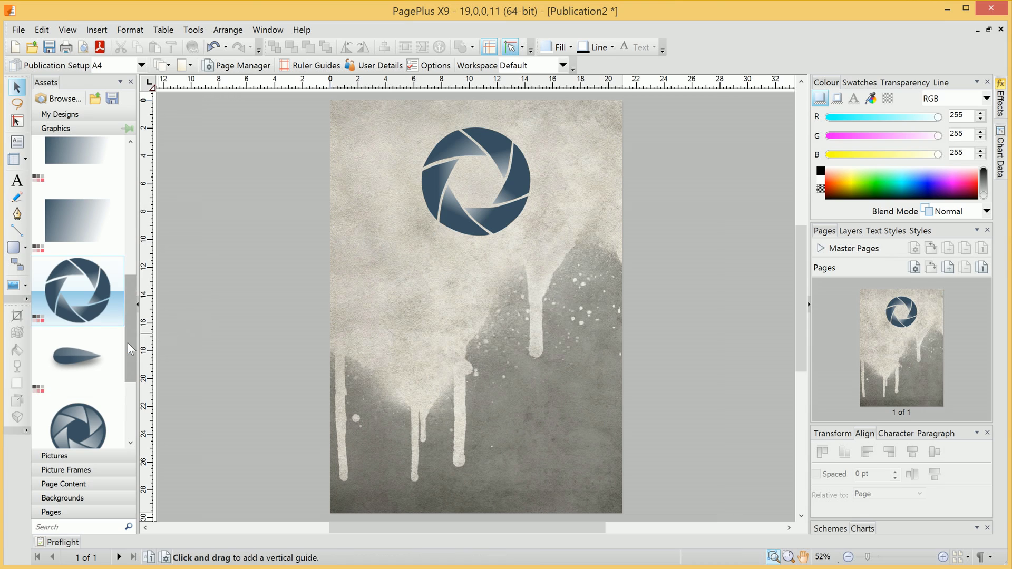
Stretch the blue gradient rectangle edge to edge across the lower half, down to the page bottom.
{"action": "left_click_drag", "start_coordinate": [128, 343], "coordinate": [128, 302]}
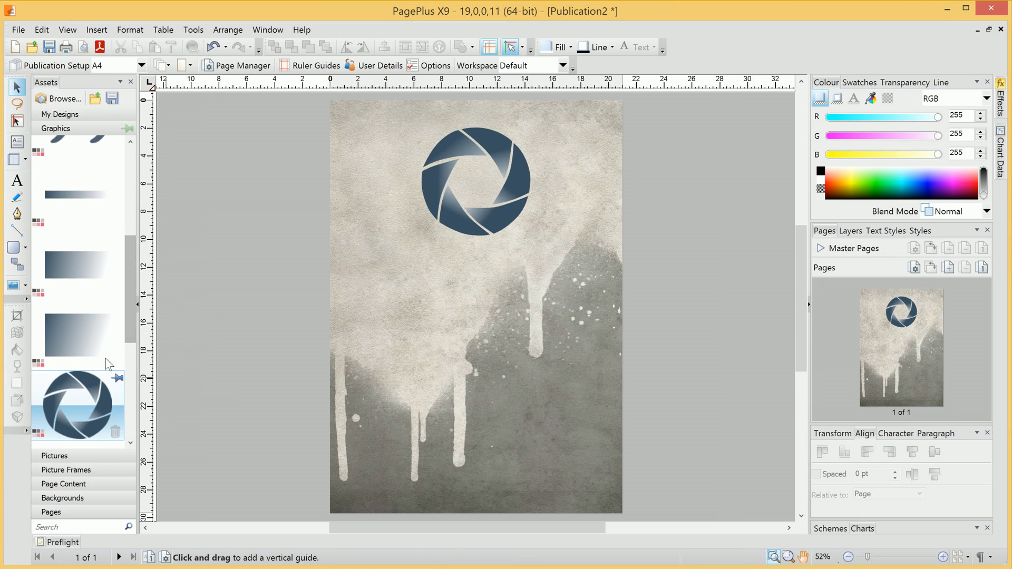
{"action": "left_click_drag", "start_coordinate": [74, 329], "coordinate": [476, 339]}
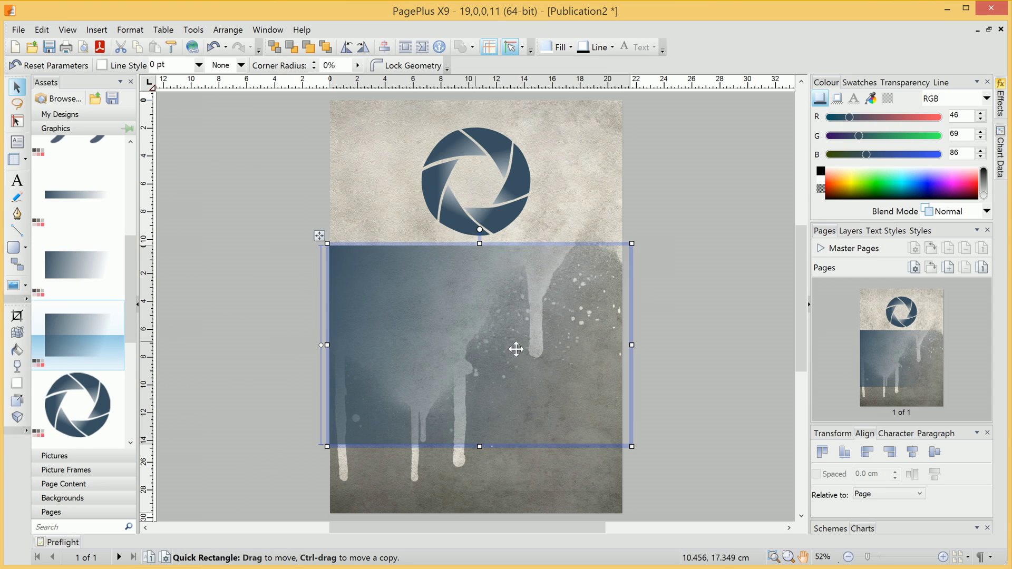
{"action": "left_click_drag", "start_coordinate": [418, 302], "coordinate": [403, 318]}
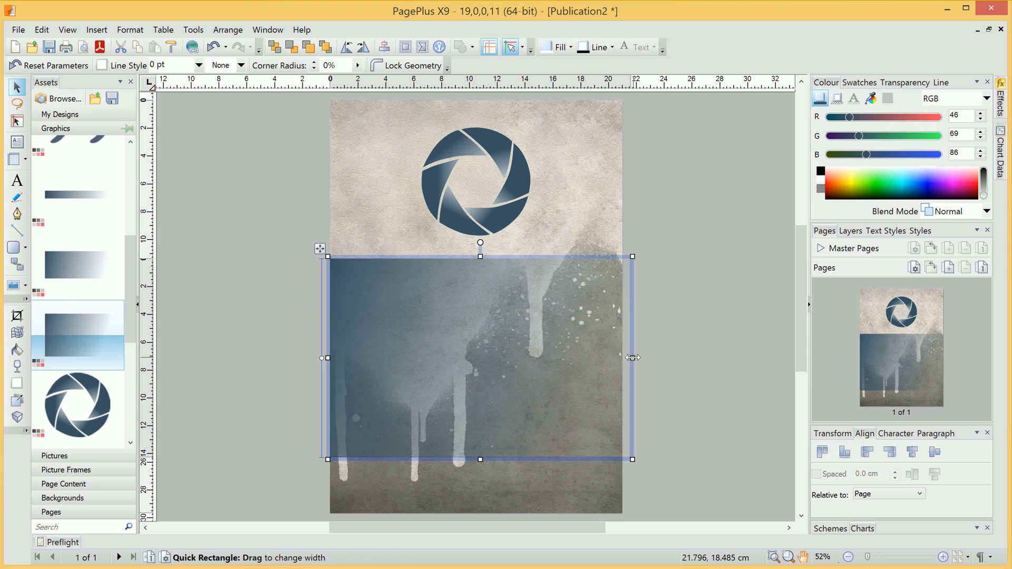
{"action": "left_click_drag", "start_coordinate": [630, 359], "coordinate": [623, 357]}
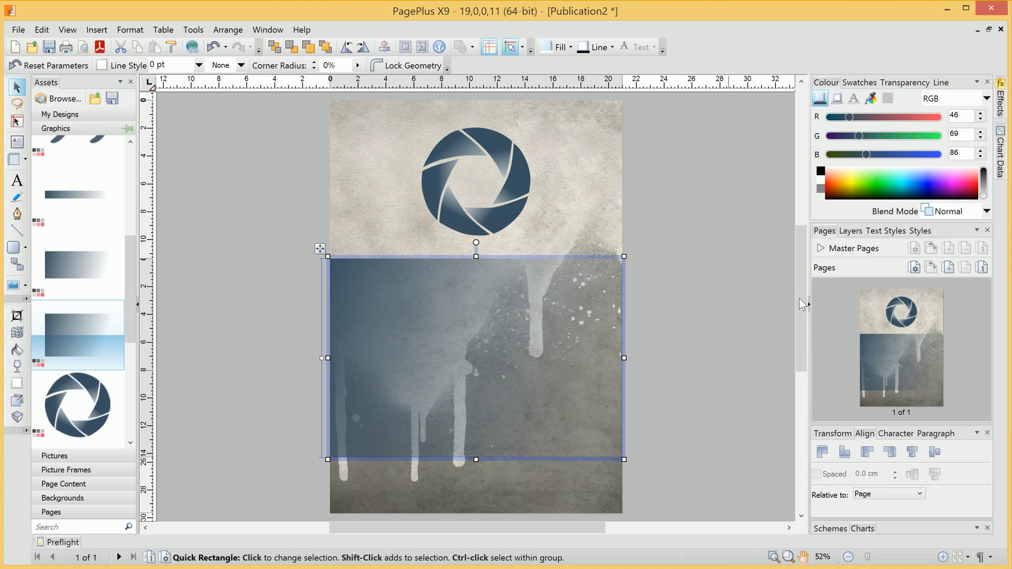
{"action": "scroll", "coordinate": [459, 473], "scroll_direction": "down", "scroll_amount": 1}
{"action": "left_click_drag", "start_coordinate": [478, 417], "coordinate": [477, 473]}
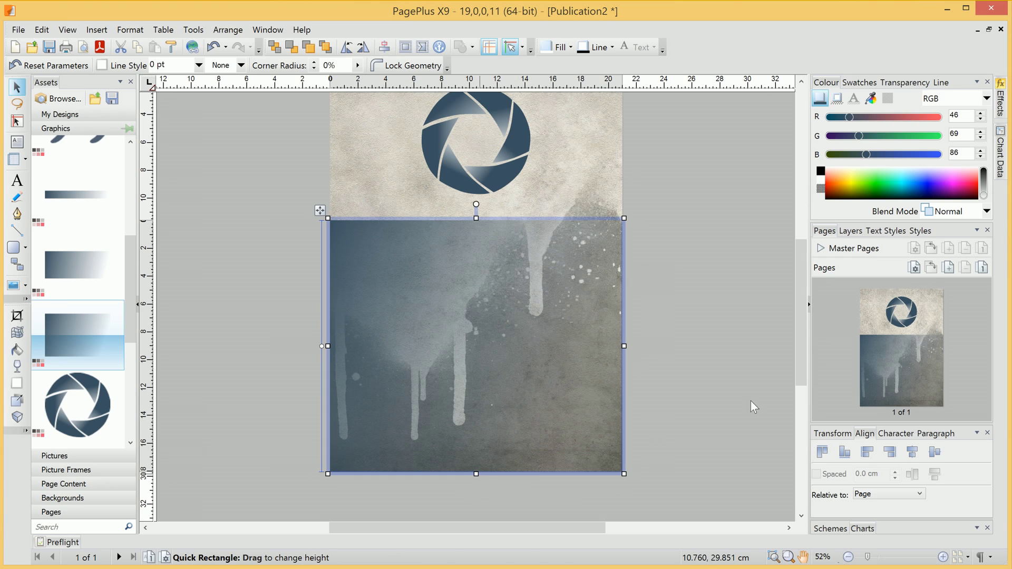
{"action": "left_click_drag", "start_coordinate": [797, 357], "coordinate": [798, 341]}
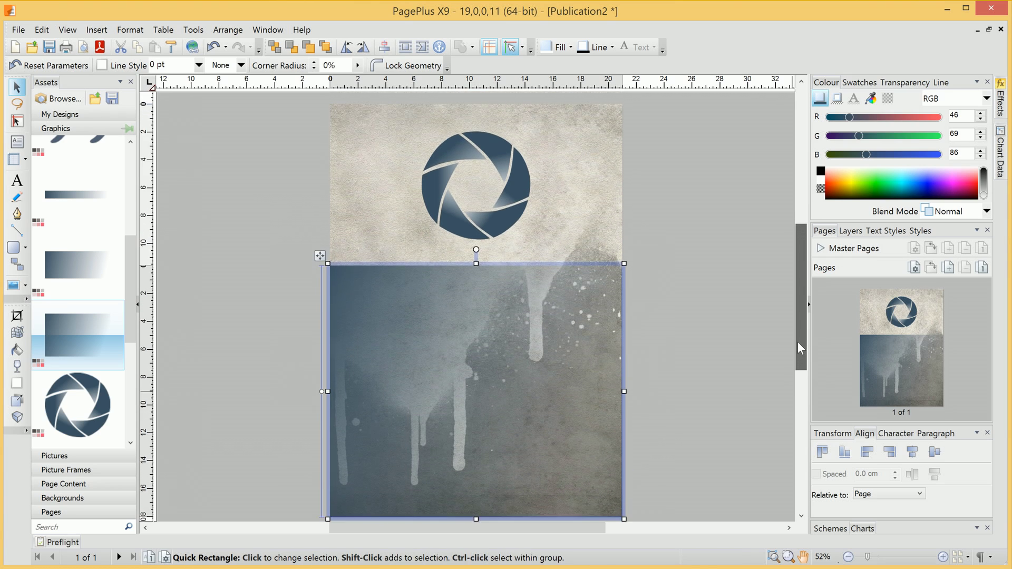
{"action": "left_click", "coordinate": [772, 400]}
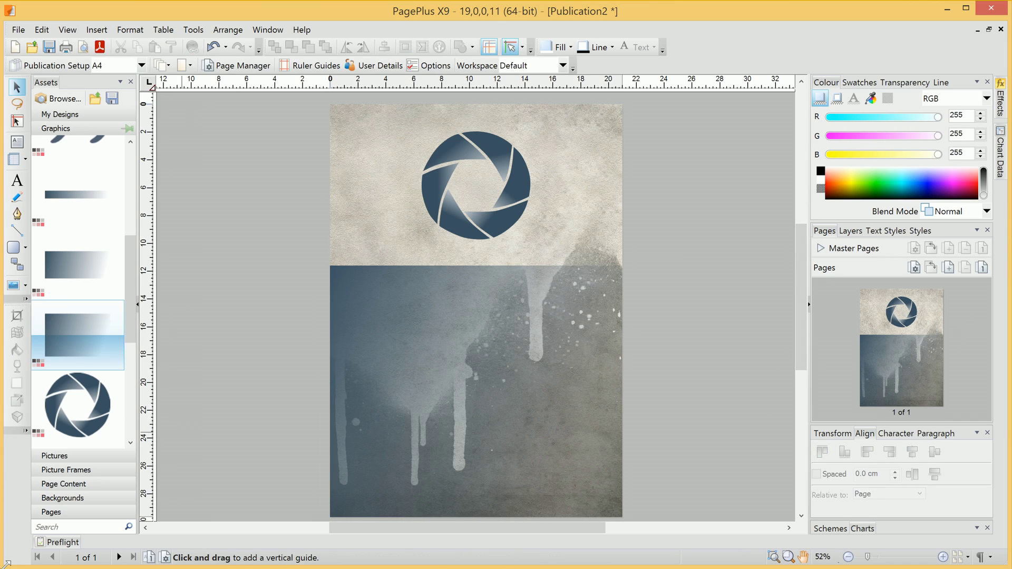
Add the square Aperture frame from the Picture Frames category to the assets.
{"action": "left_click", "coordinate": [91, 471]}
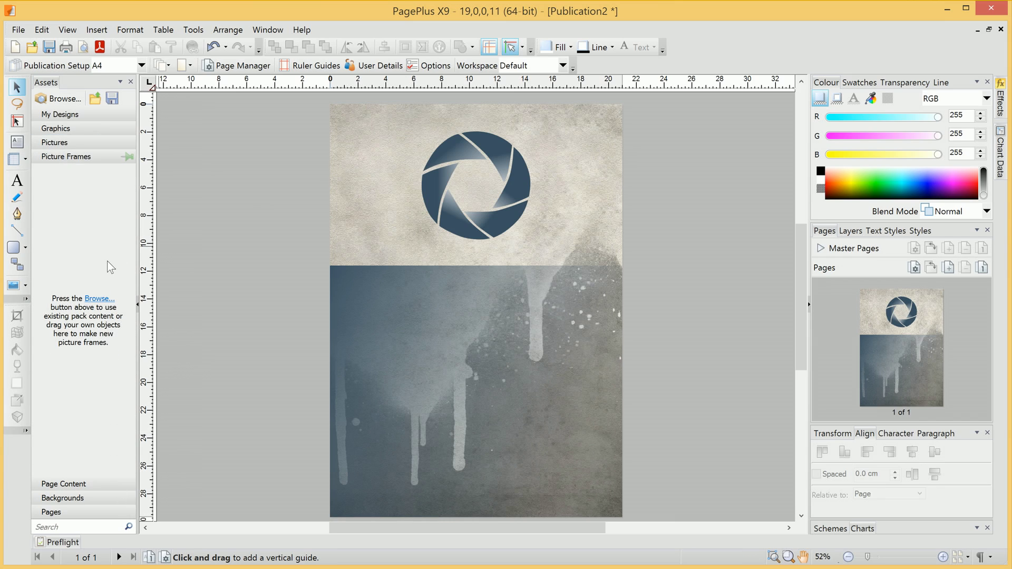
{"action": "left_click", "coordinate": [92, 298]}
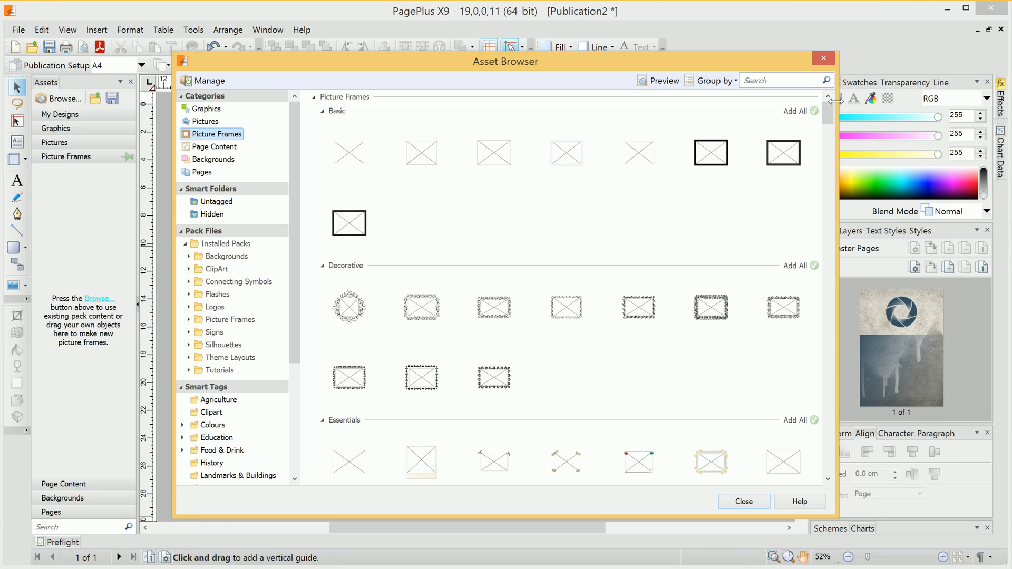
{"action": "left_click_drag", "start_coordinate": [828, 104], "coordinate": [826, 135]}
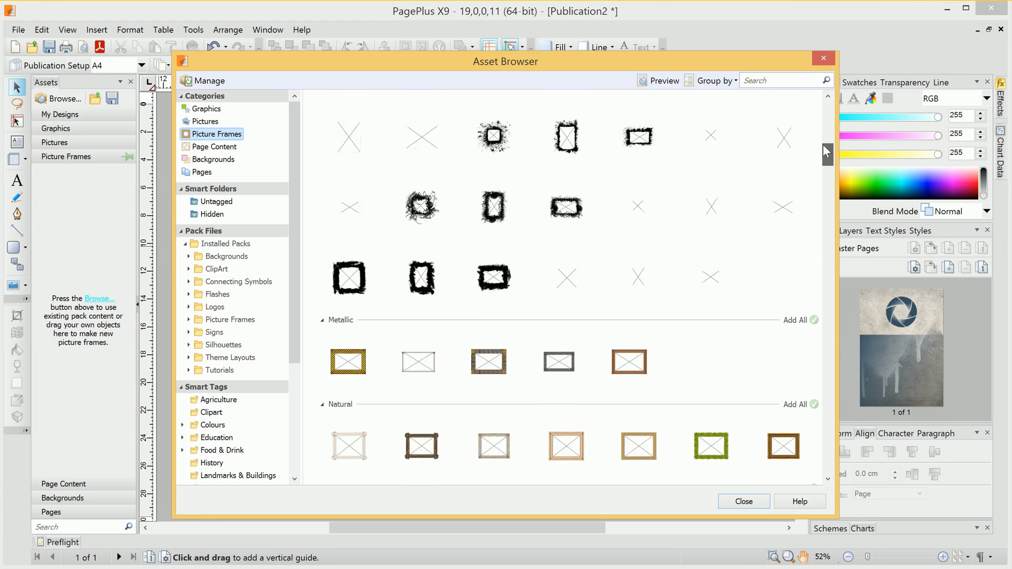
{"action": "left_click_drag", "start_coordinate": [823, 146], "coordinate": [822, 164]}
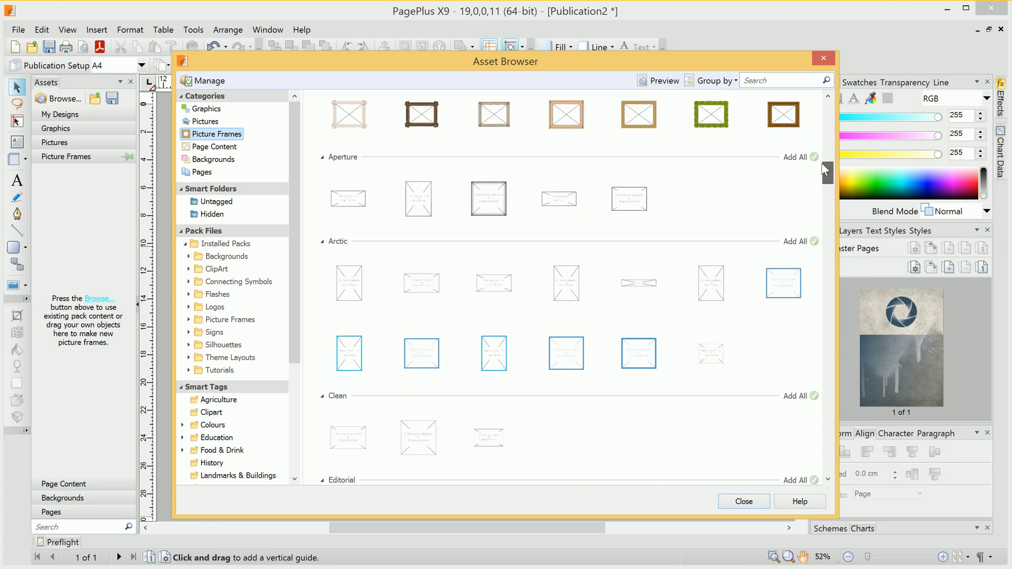
{"action": "left_click", "coordinate": [487, 198]}
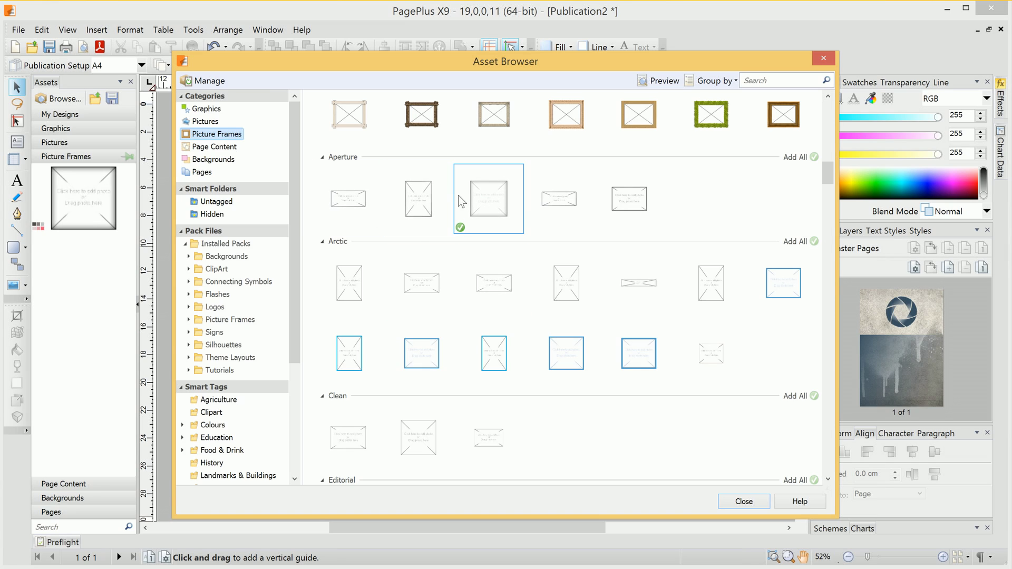
{"action": "left_click", "coordinate": [743, 501]}
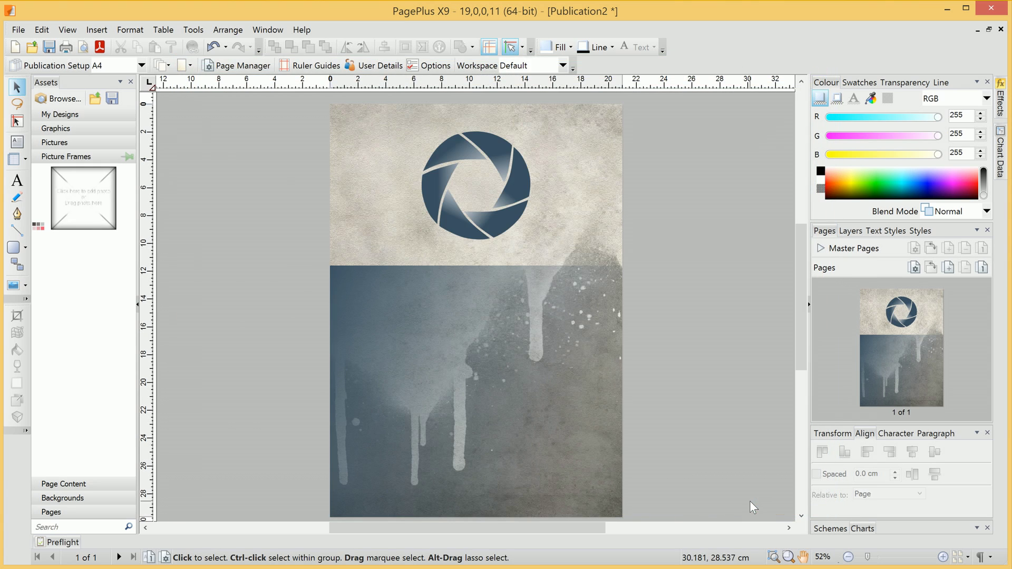
Place an Aperture frame in the blue panel, Ctrl-drag a copy to its right, and select both.
{"action": "left_click_drag", "start_coordinate": [95, 199], "coordinate": [361, 251]}
{"action": "left_click_drag", "start_coordinate": [351, 216], "coordinate": [407, 305]}
{"action": "scroll", "coordinate": [390, 294], "scroll_direction": "down", "scroll_amount": 1}
{"action": "key", "text": "Escape"}
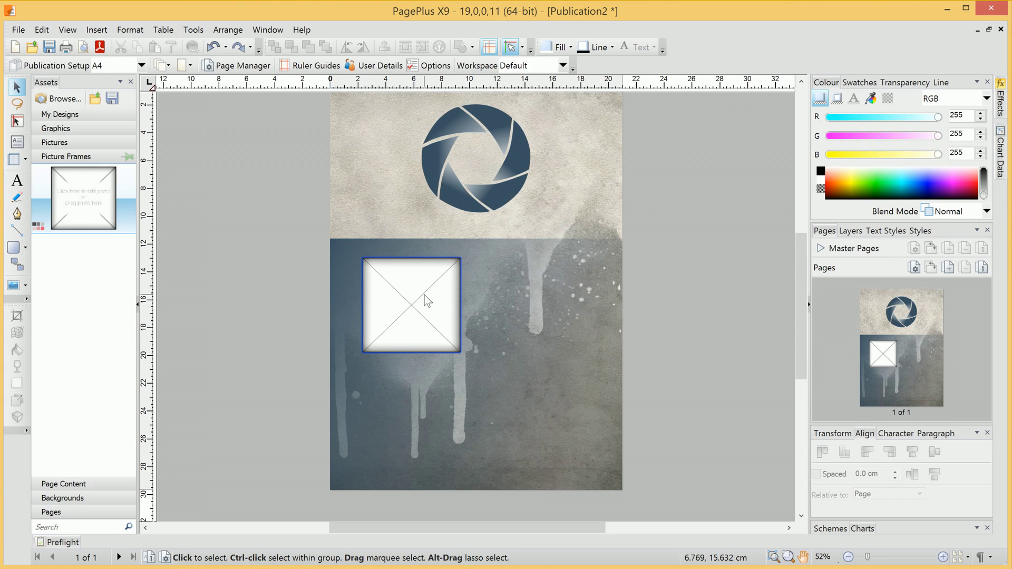
{"action": "left_click", "coordinate": [427, 302]}
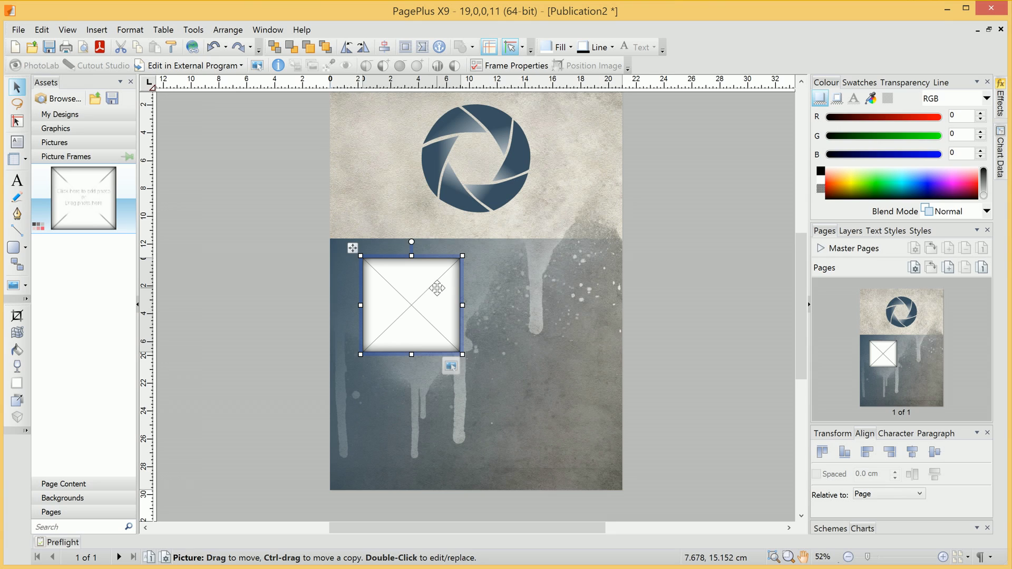
{"action": "left_click_drag", "start_coordinate": [433, 295], "coordinate": [551, 297]}
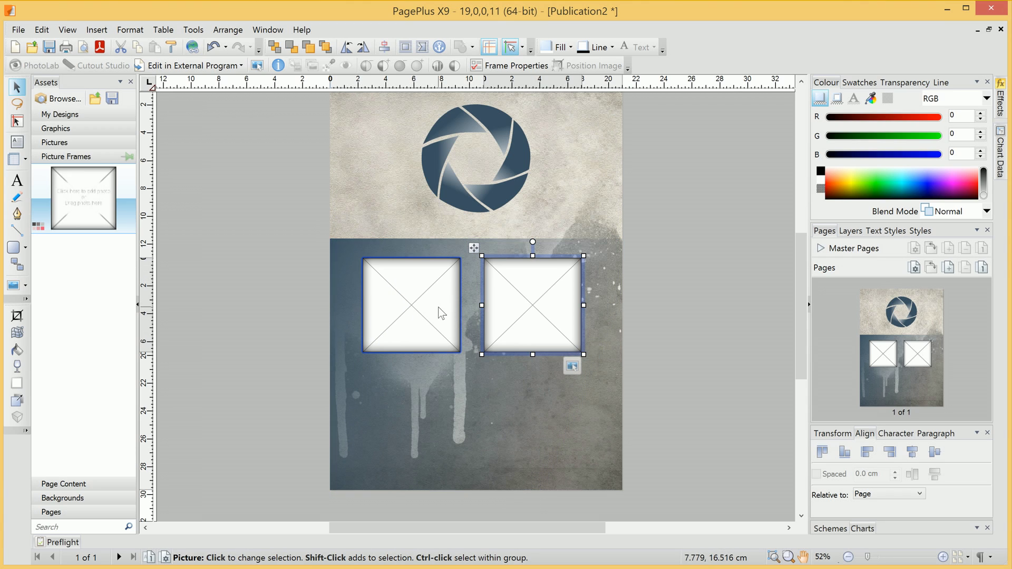
{"action": "left_click", "coordinate": [429, 283], "text": "shift"}
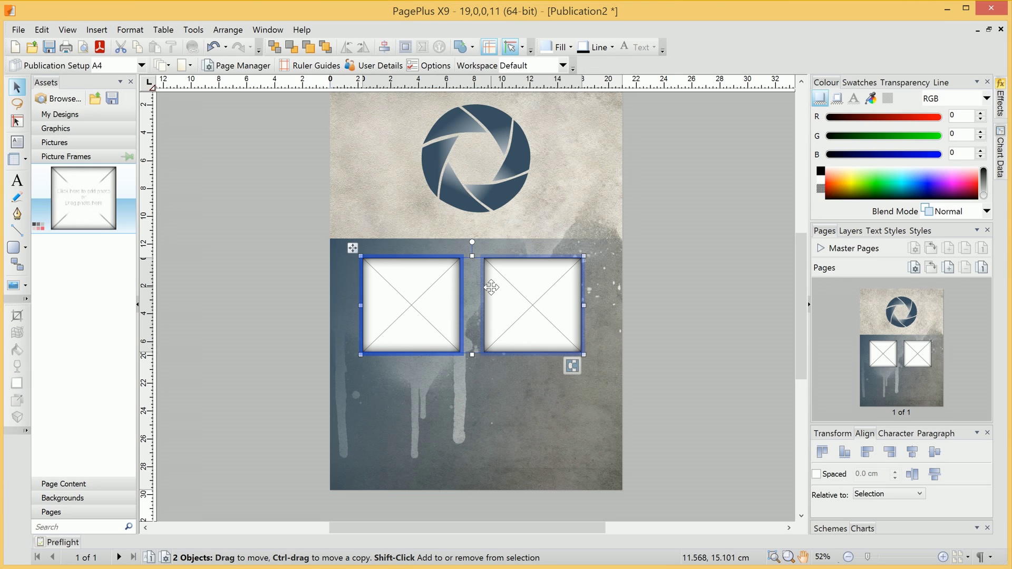
Centre the frame pair horizontally, then copy it below to form a 2×2 grid of four frames.
{"action": "left_click", "coordinate": [576, 371]}
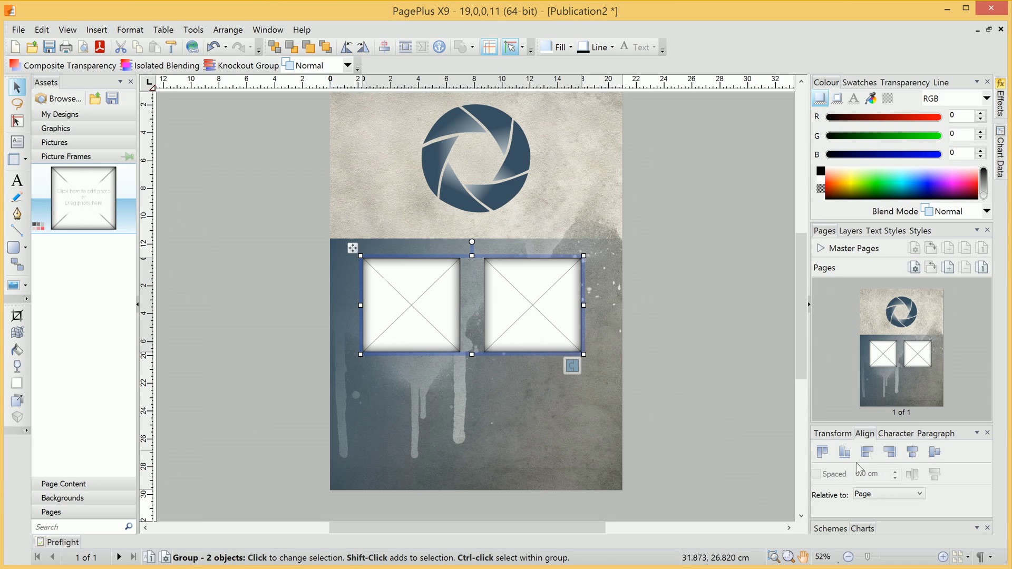
{"action": "left_click", "coordinate": [911, 453]}
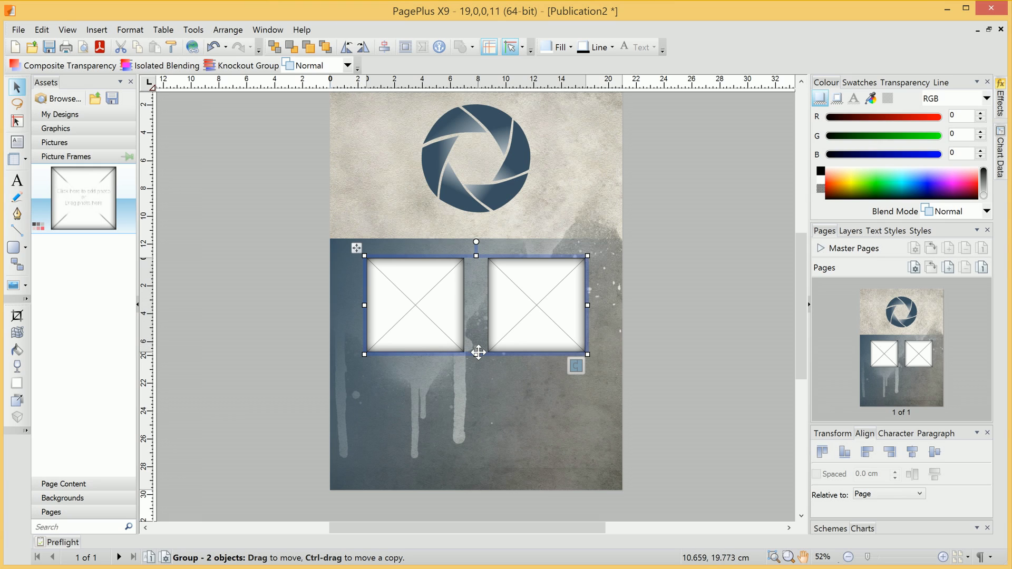
{"action": "left_click", "coordinate": [576, 366]}
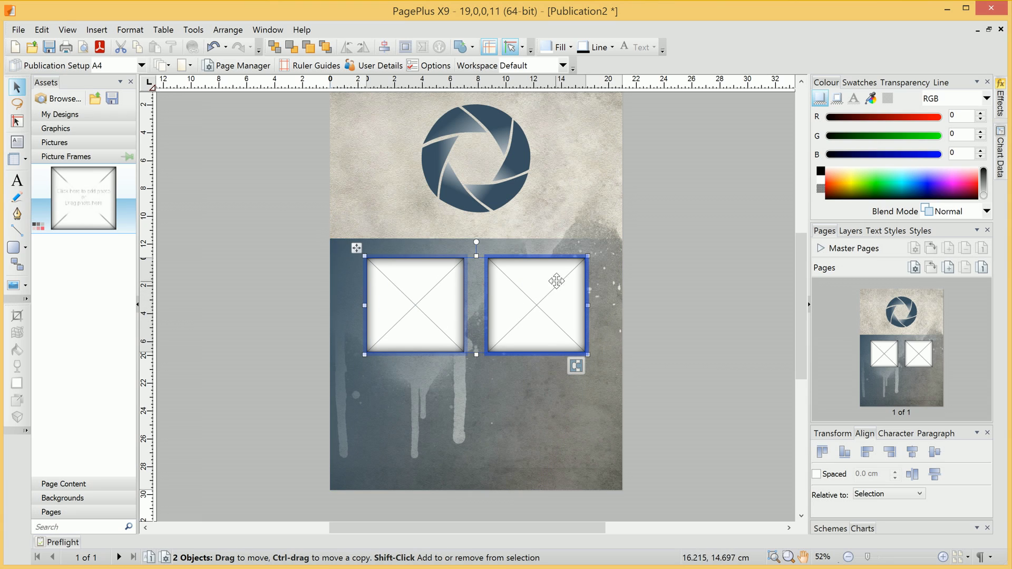
{"action": "left_click_drag", "start_coordinate": [542, 276], "coordinate": [540, 390]}
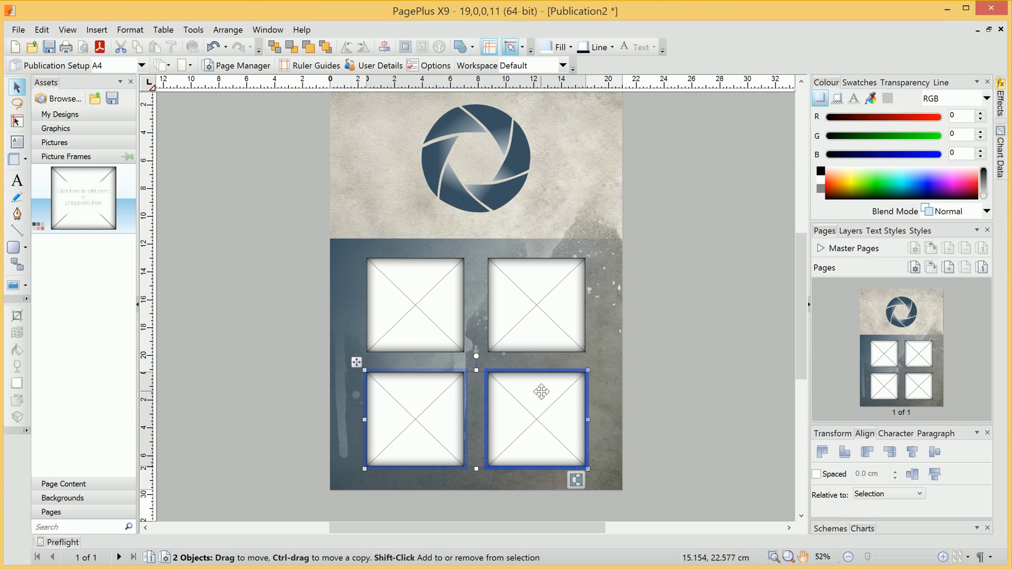
{"action": "left_click", "coordinate": [680, 368]}
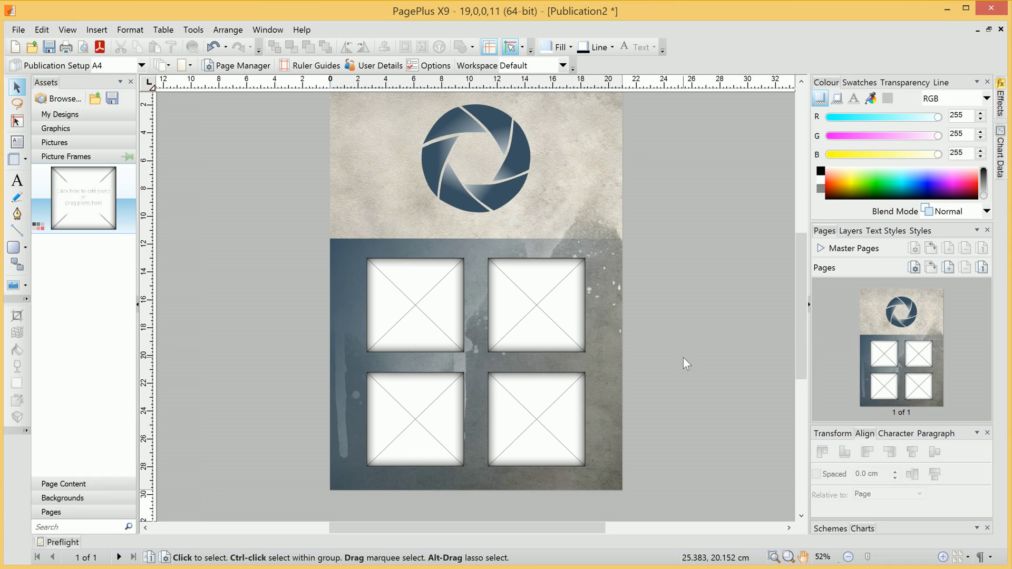
Import photos abstract01 through abstract08 from Desktop\PagePlus into the Pictures assets.
{"action": "left_click", "coordinate": [55, 143]}
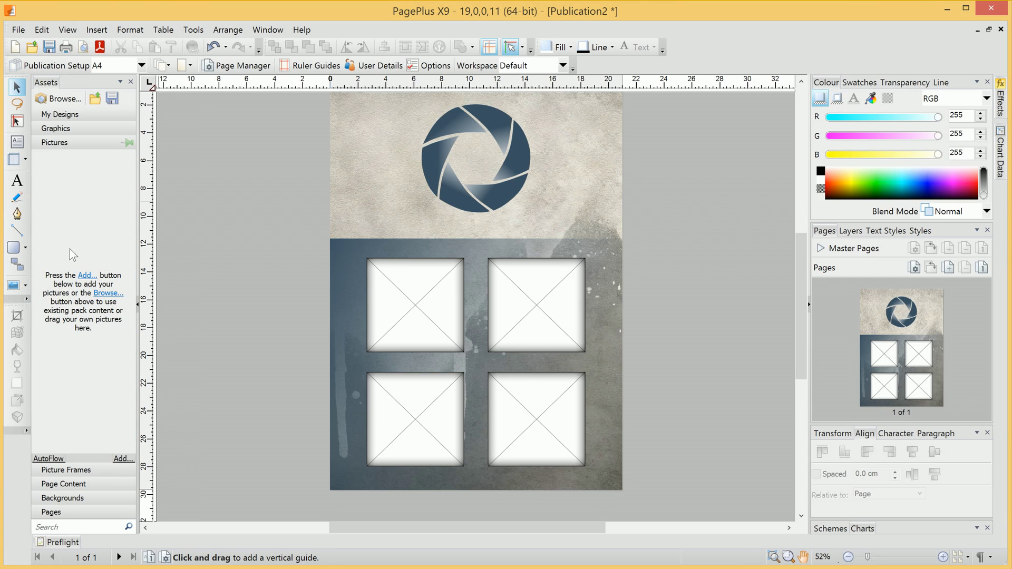
{"action": "left_click", "coordinate": [86, 275]}
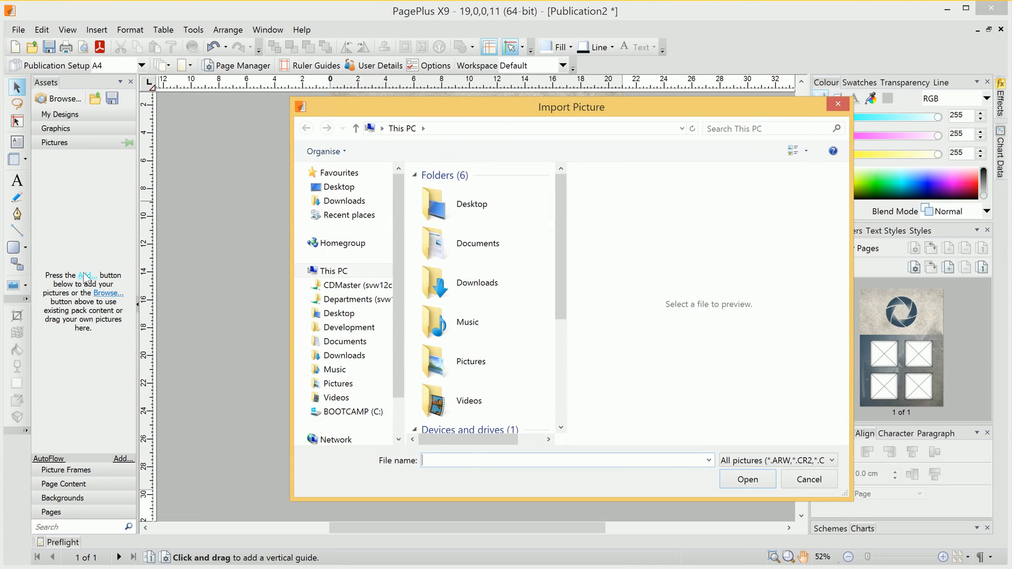
{"action": "double_click", "coordinate": [472, 204]}
{"action": "left_click", "coordinate": [444, 207]}
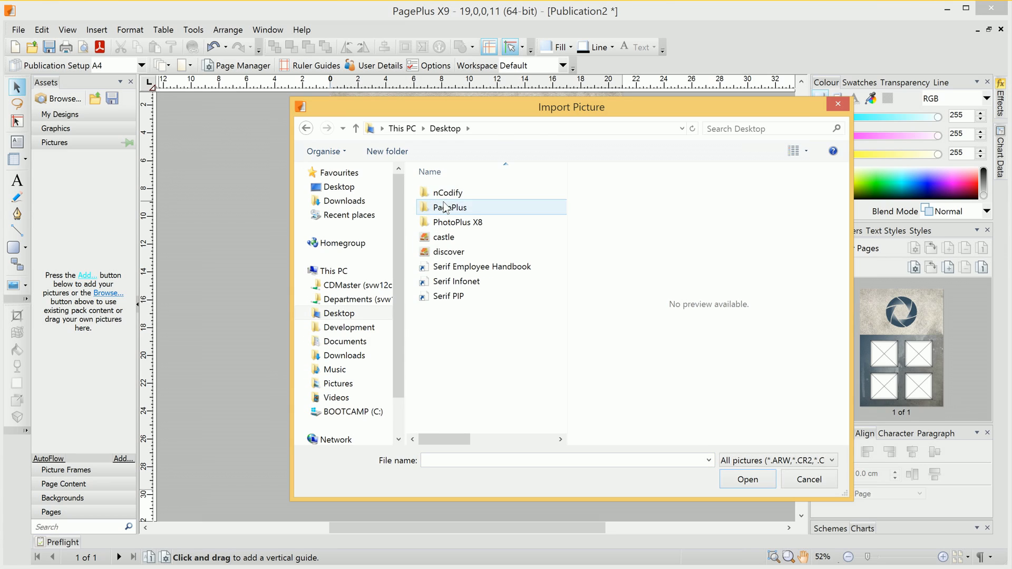
{"action": "double_click", "coordinate": [444, 207]}
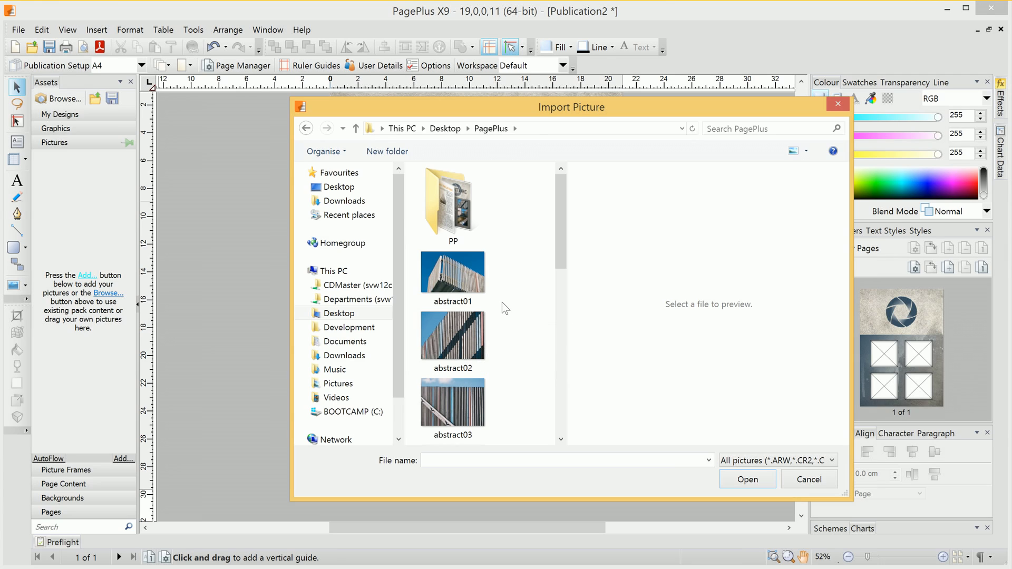
{"action": "left_click", "coordinate": [450, 276]}
{"action": "left_click_drag", "start_coordinate": [558, 215], "coordinate": [556, 368]}
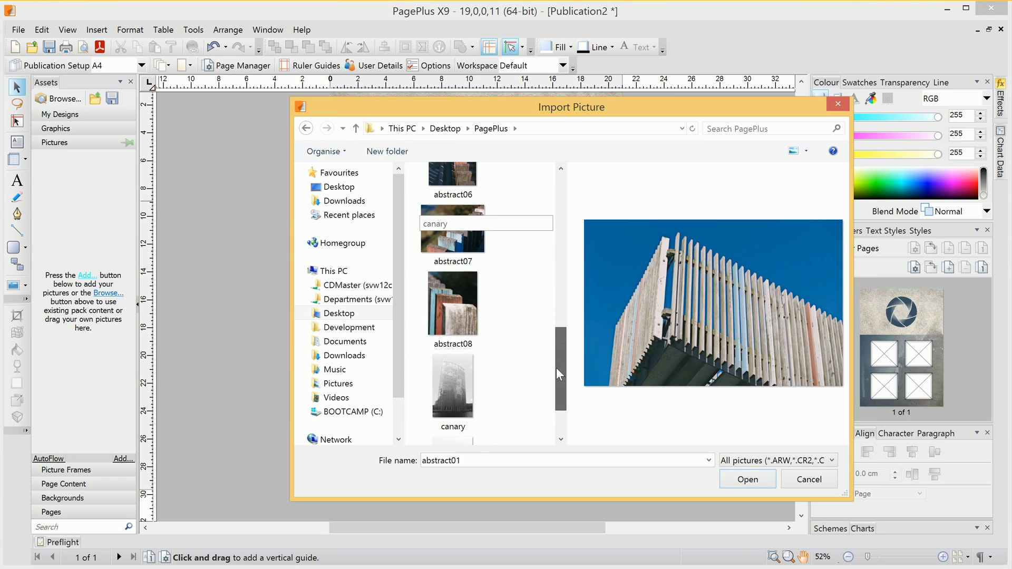
{"action": "left_click", "coordinate": [460, 304], "text": "shift"}
{"action": "left_click_drag", "start_coordinate": [551, 338], "coordinate": [551, 264]}
{"action": "left_click", "coordinate": [755, 482]}
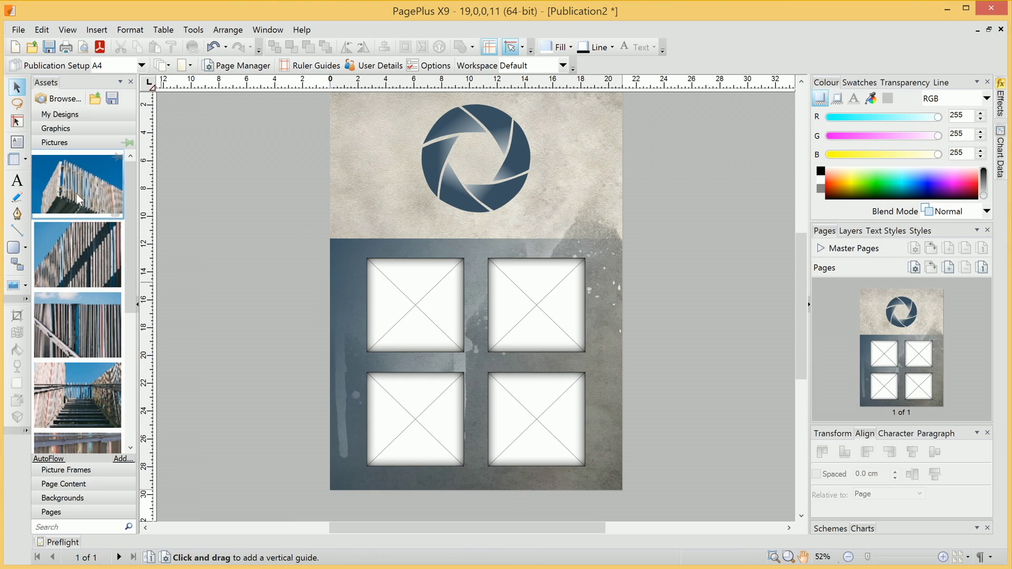
Drop architecture photos into all four frames, panning the top-left photo slightly right.
{"action": "left_click_drag", "start_coordinate": [75, 183], "coordinate": [418, 302]}
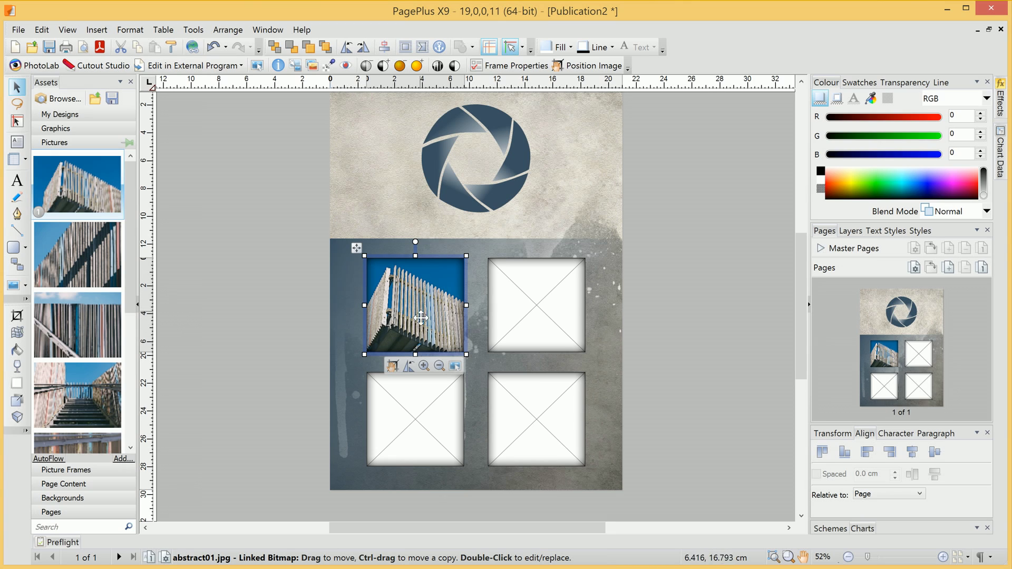
{"action": "left_click", "coordinate": [393, 368]}
{"action": "left_click_drag", "start_coordinate": [407, 308], "coordinate": [442, 317]}
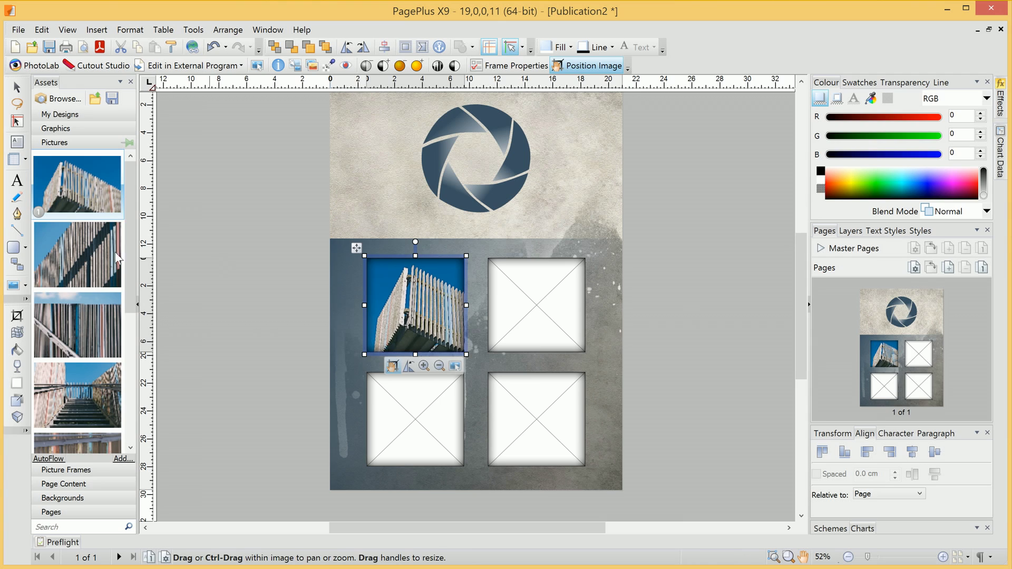
{"action": "left_click_drag", "start_coordinate": [86, 261], "coordinate": [576, 318]}
{"action": "scroll", "coordinate": [77, 295], "scroll_direction": "down", "scroll_amount": 2}
{"action": "left_click_drag", "start_coordinate": [77, 210], "coordinate": [417, 421]}
{"action": "left_click_drag", "start_coordinate": [77, 282], "coordinate": [510, 428]}
{"action": "left_click", "coordinate": [777, 283]}
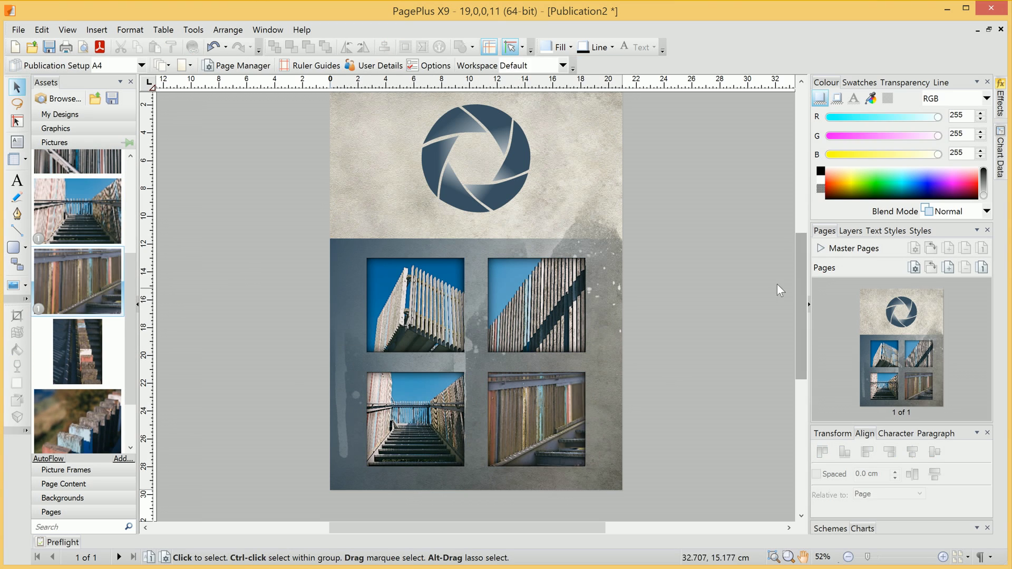
{"action": "scroll", "coordinate": [764, 280], "scroll_direction": "up", "scroll_amount": 1}
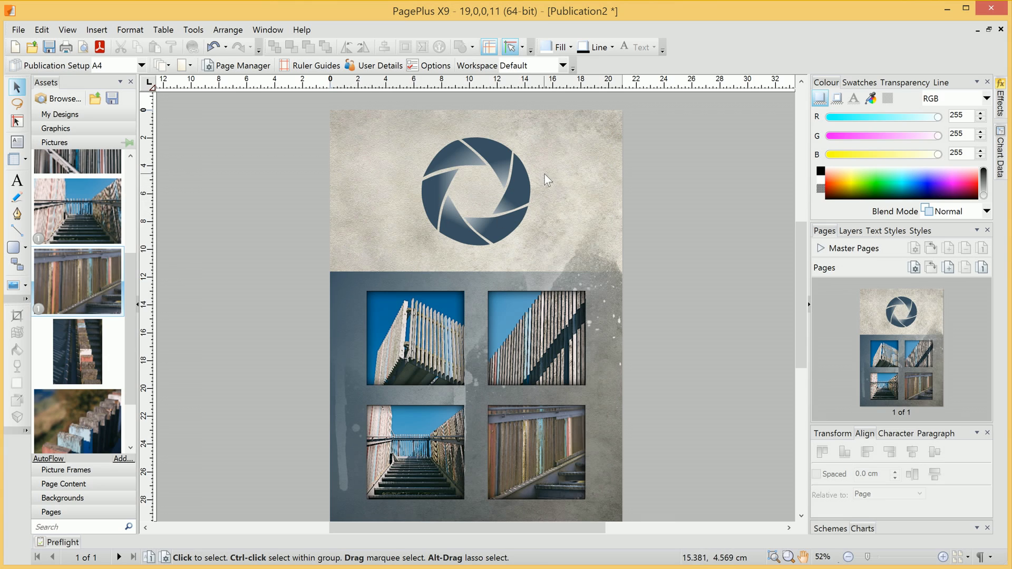
Add the Warehouse LOREM text design from the Page Content browser to the assets.
{"action": "left_click", "coordinate": [65, 484]}
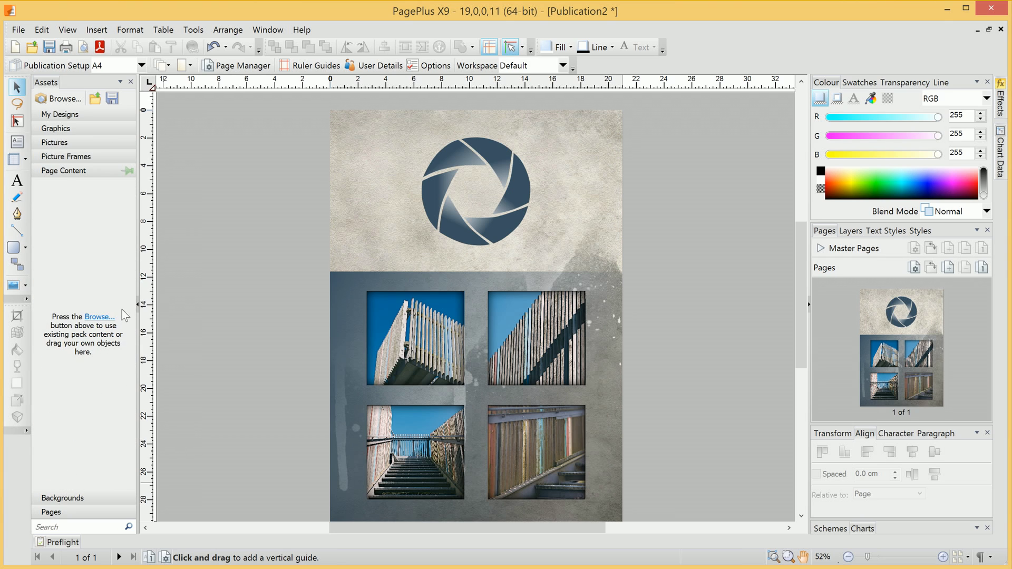
{"action": "left_click", "coordinate": [100, 318]}
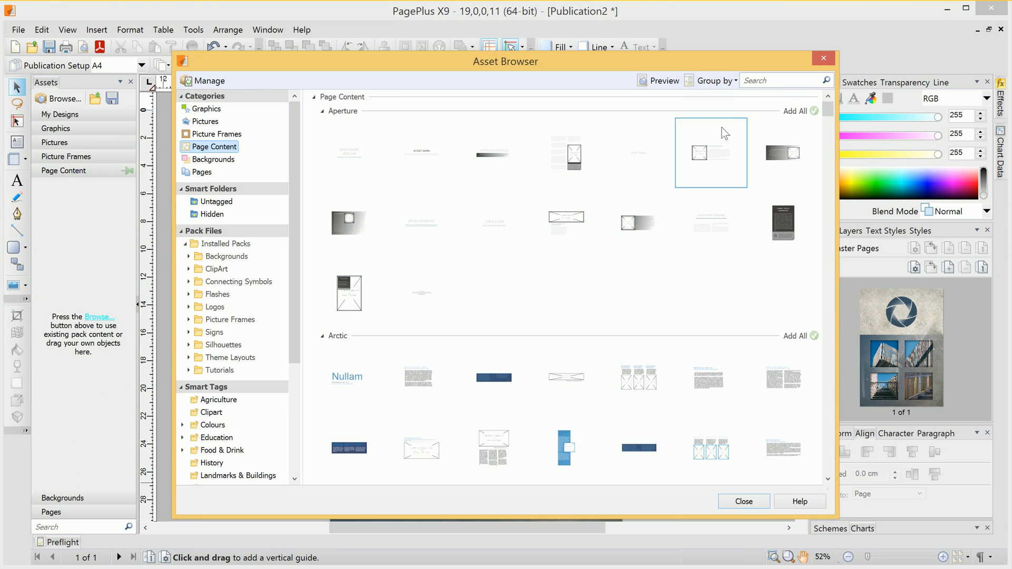
{"action": "left_click_drag", "start_coordinate": [830, 110], "coordinate": [826, 194]}
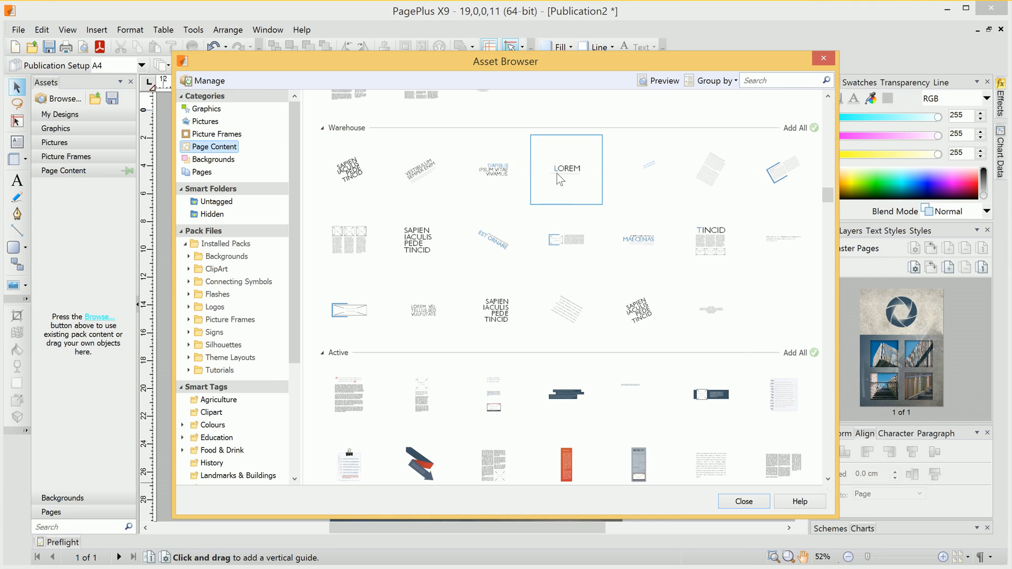
{"action": "left_click", "coordinate": [568, 161]}
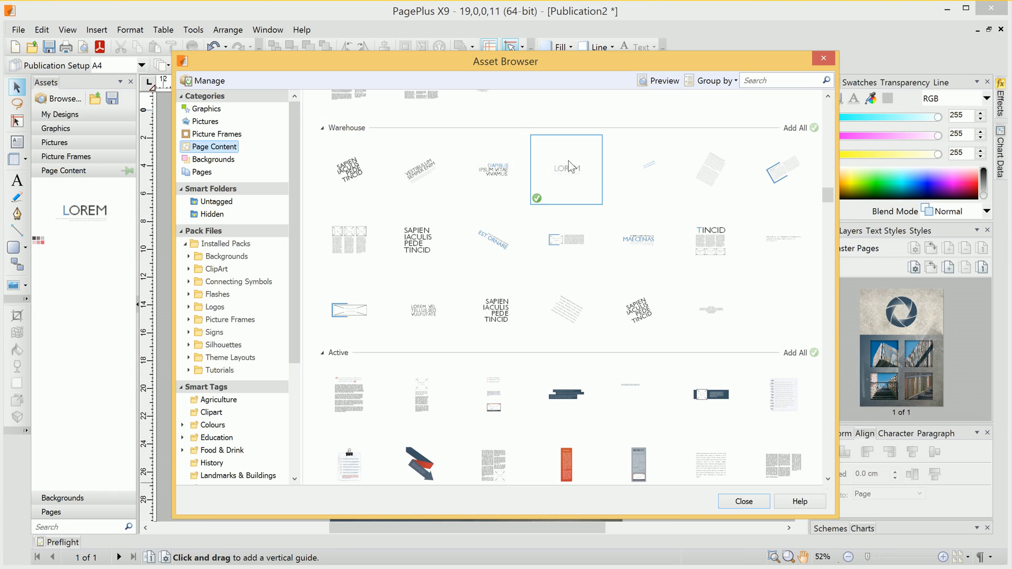
{"action": "left_click", "coordinate": [744, 502]}
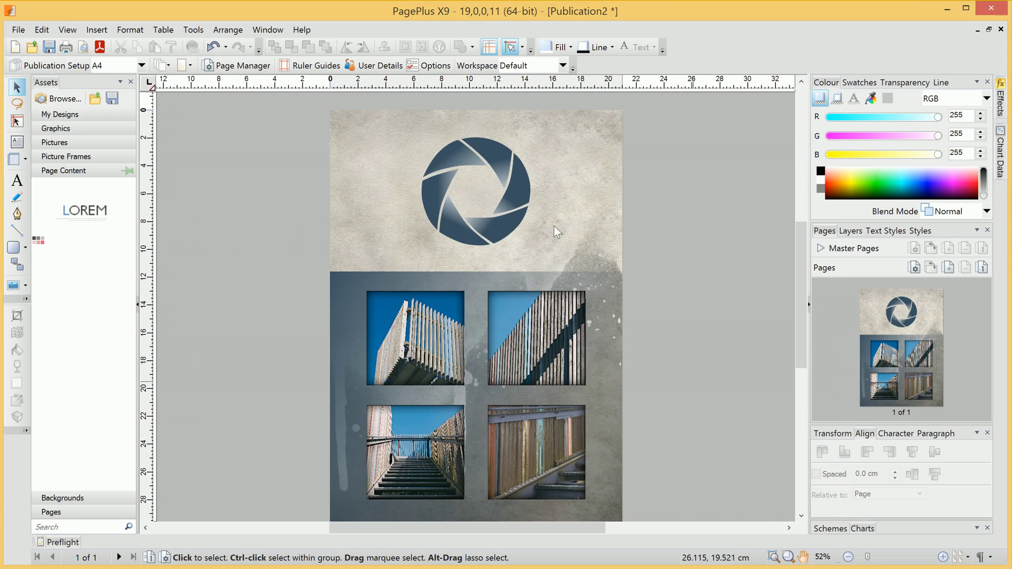
Place the LOREM title design at the top of the poster and cut the small placeholder text frame.
{"action": "left_click_drag", "start_coordinate": [84, 218], "coordinate": [462, 173]}
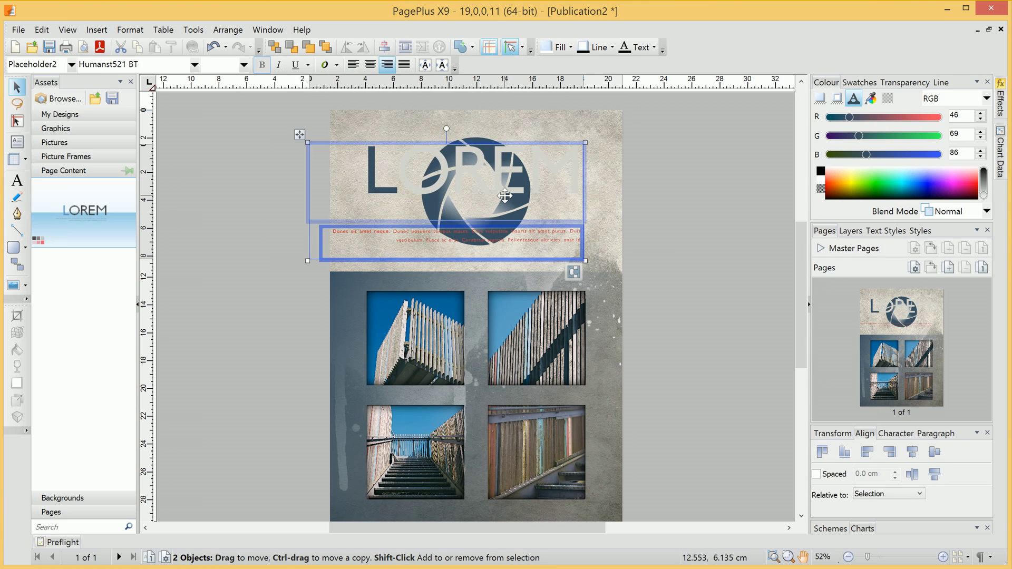
{"action": "left_click", "coordinate": [558, 232]}
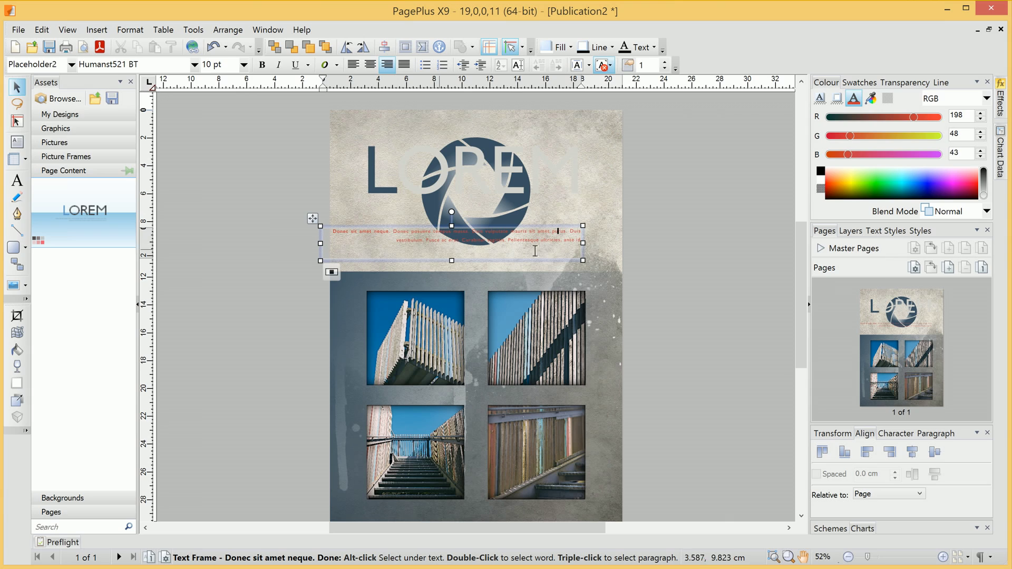
{"action": "left_click", "coordinate": [566, 225]}
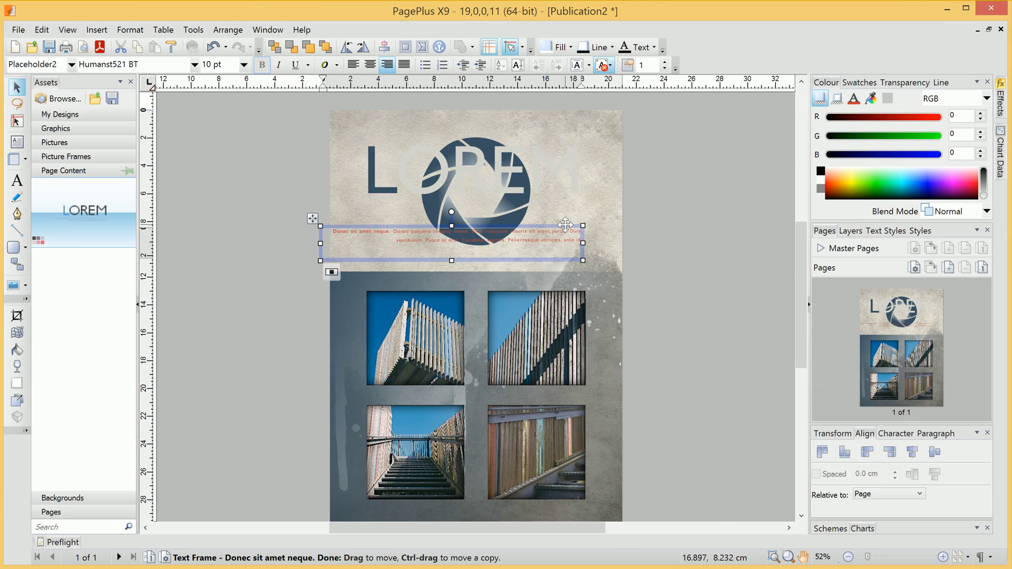
{"action": "right_click", "coordinate": [565, 225]}
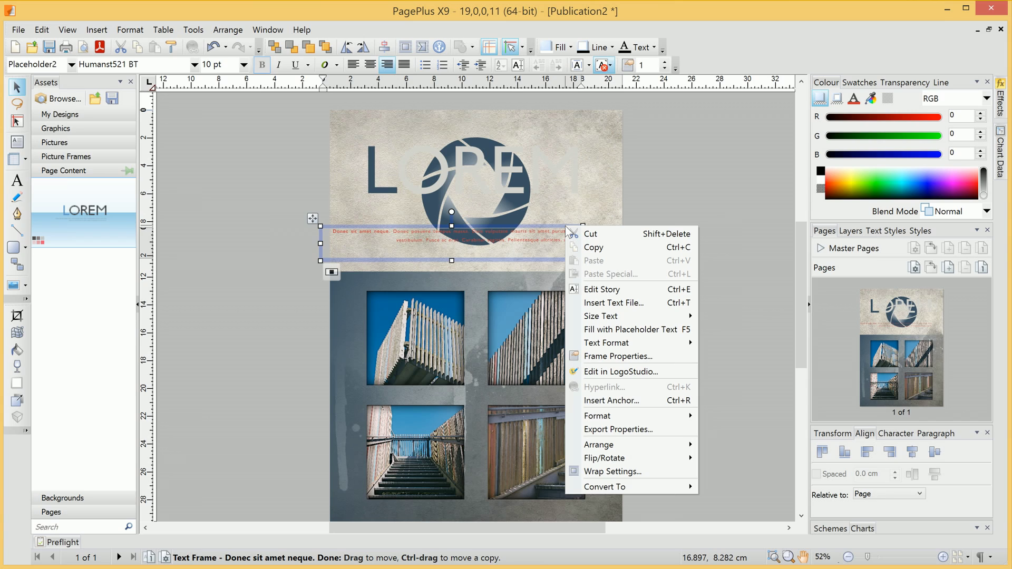
{"action": "left_click", "coordinate": [589, 233]}
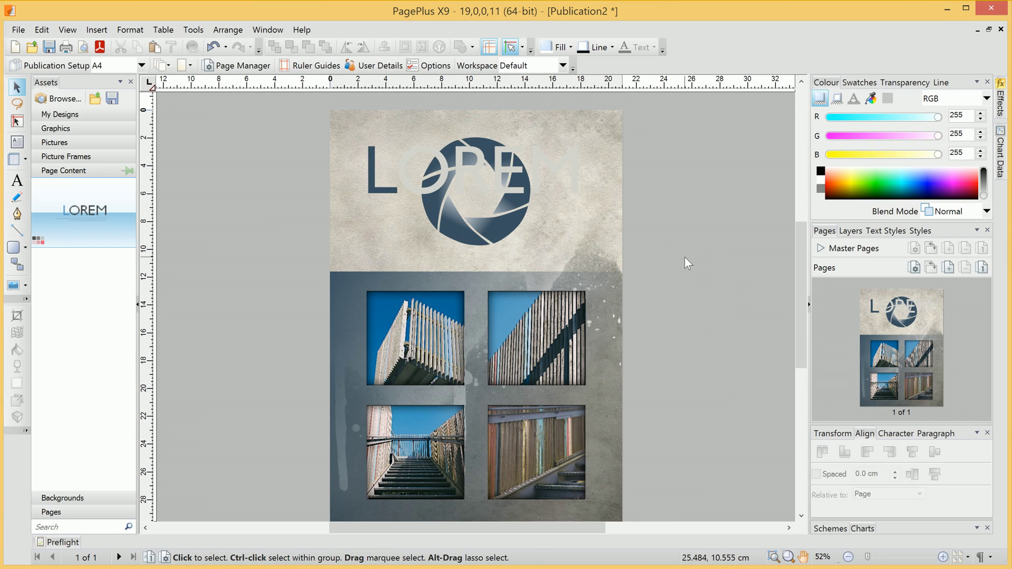
{"action": "left_click", "coordinate": [574, 165]}
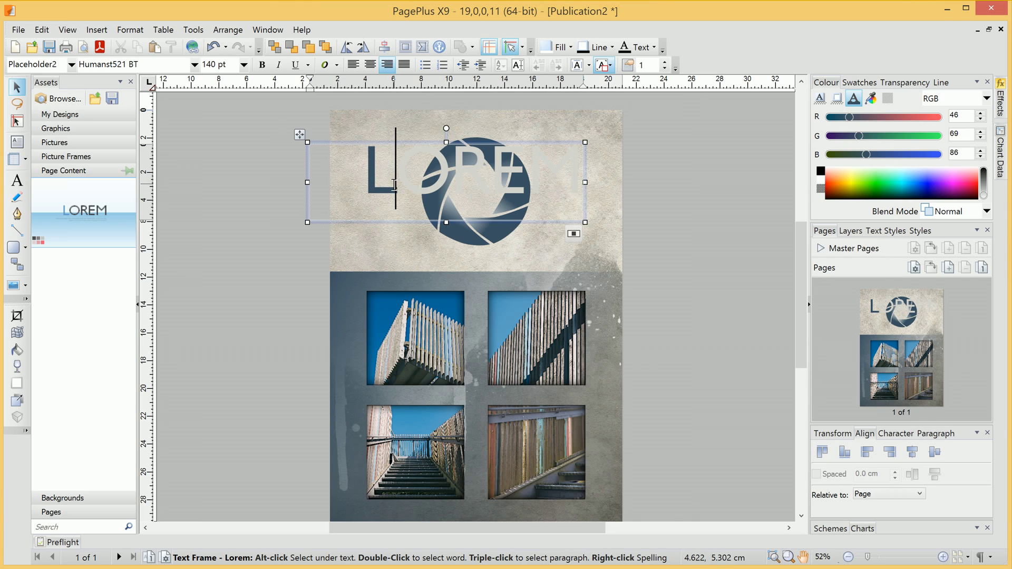
Retype the LOREM title as 'Aperture' and shift its frame slightly down and right.
{"action": "key", "text": "shift+Left"}
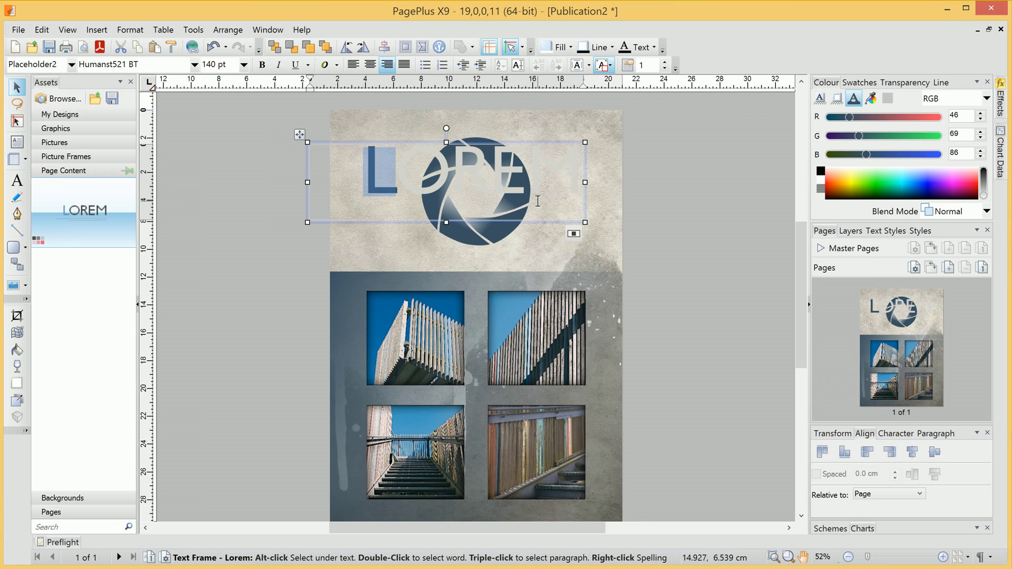
{"action": "type", "text": "A"}
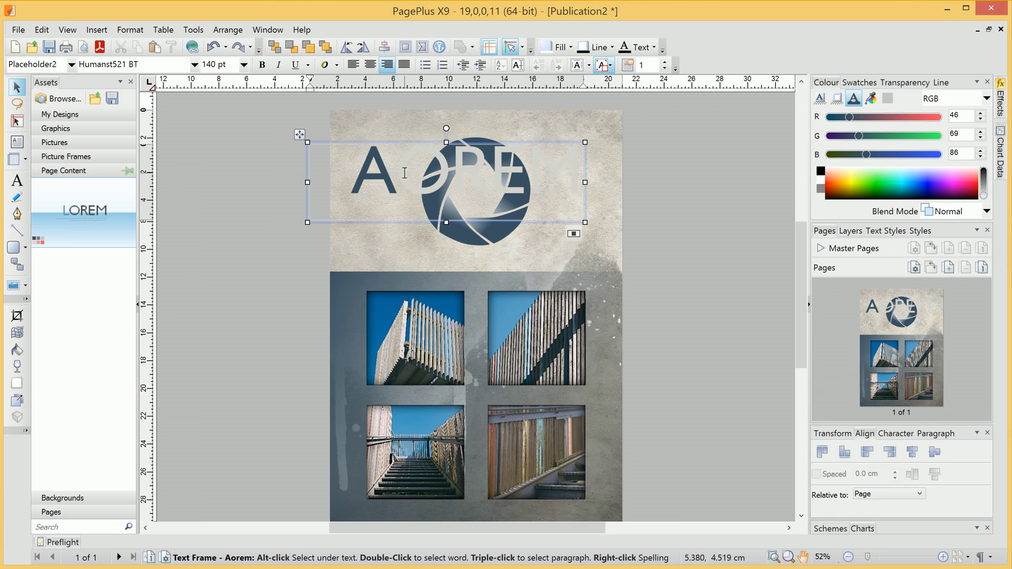
{"action": "left_click_drag", "start_coordinate": [405, 173], "coordinate": [699, 177]}
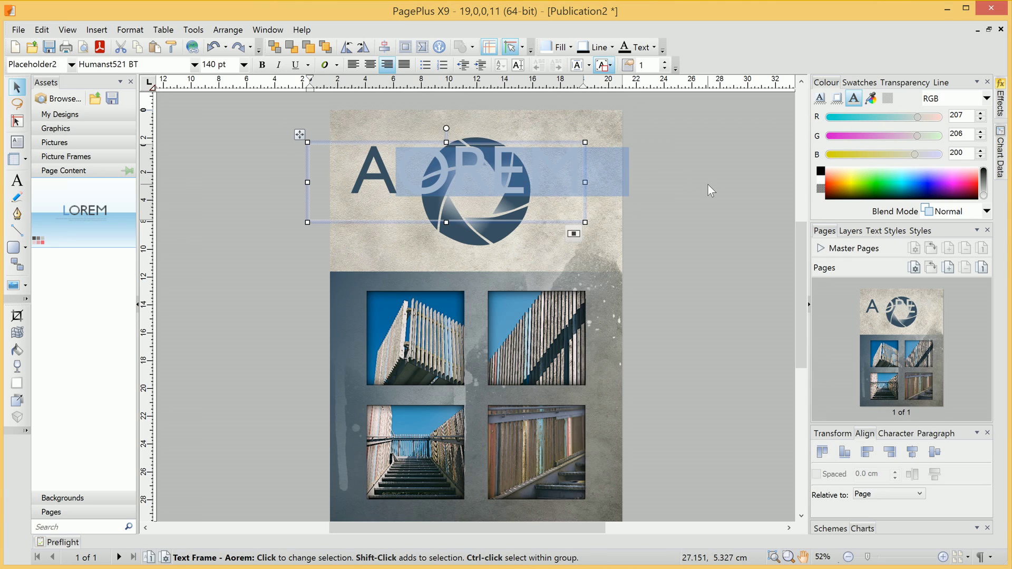
{"action": "type", "text": "pert"}
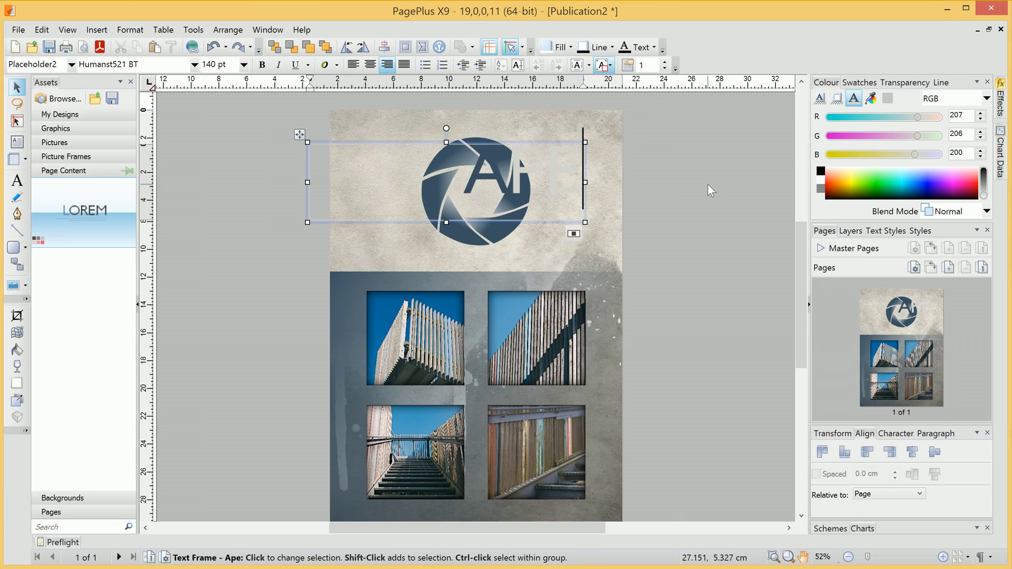
{"action": "type", "text": "ure"}
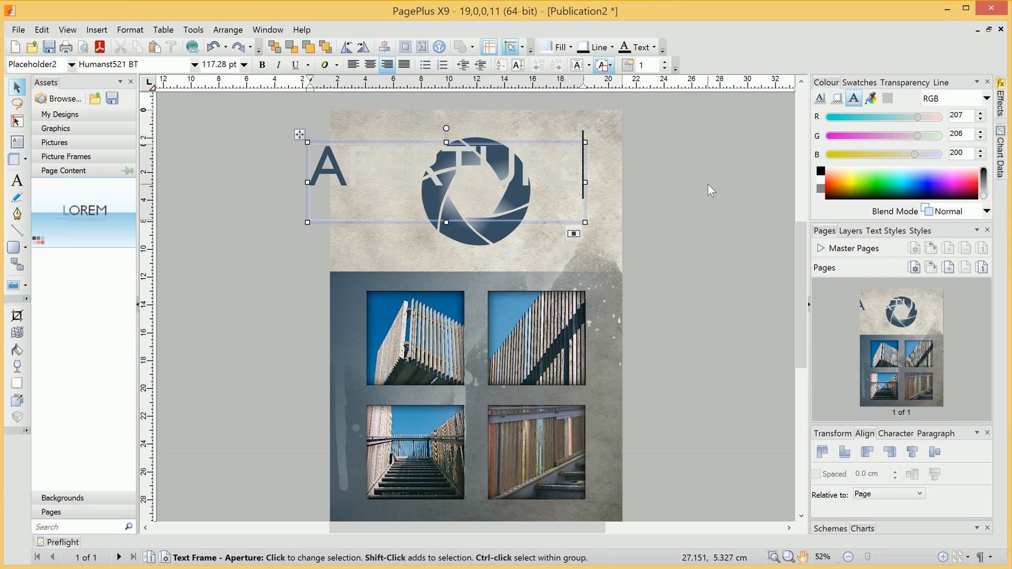
{"action": "left_click", "coordinate": [503, 140]}
{"action": "left_click_drag", "start_coordinate": [518, 153], "coordinate": [521, 165]}
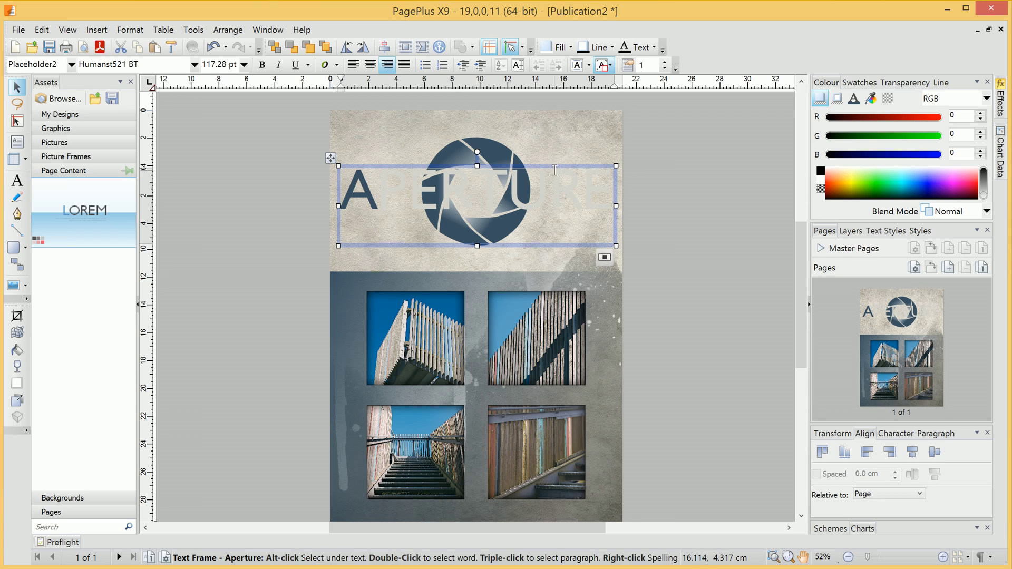
Give the APERTURE title a drop shadow with 69% opacity, 6% intensity and 1.5 pt distance.
{"action": "left_click", "coordinate": [1001, 95]}
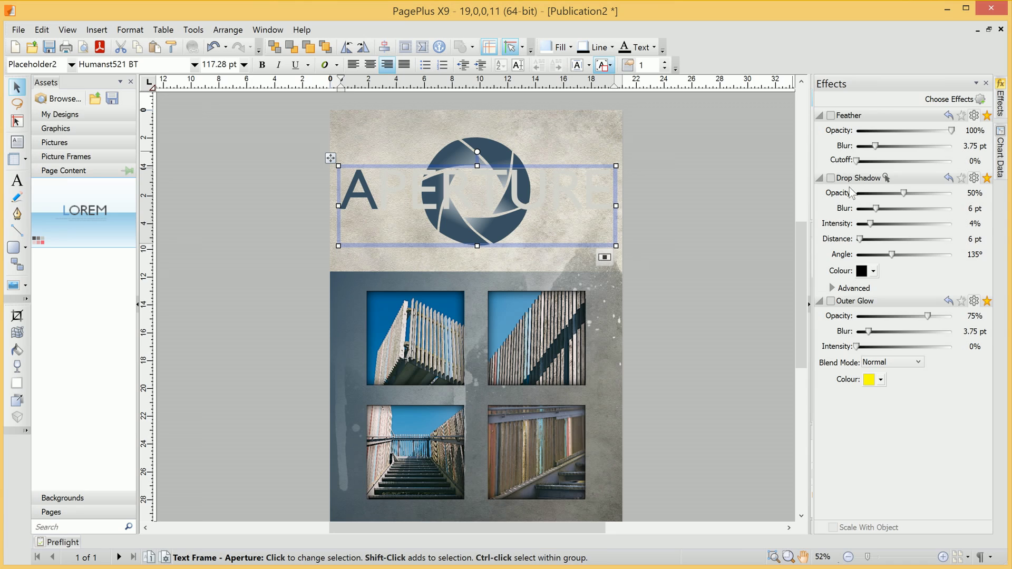
{"action": "left_click", "coordinate": [831, 178]}
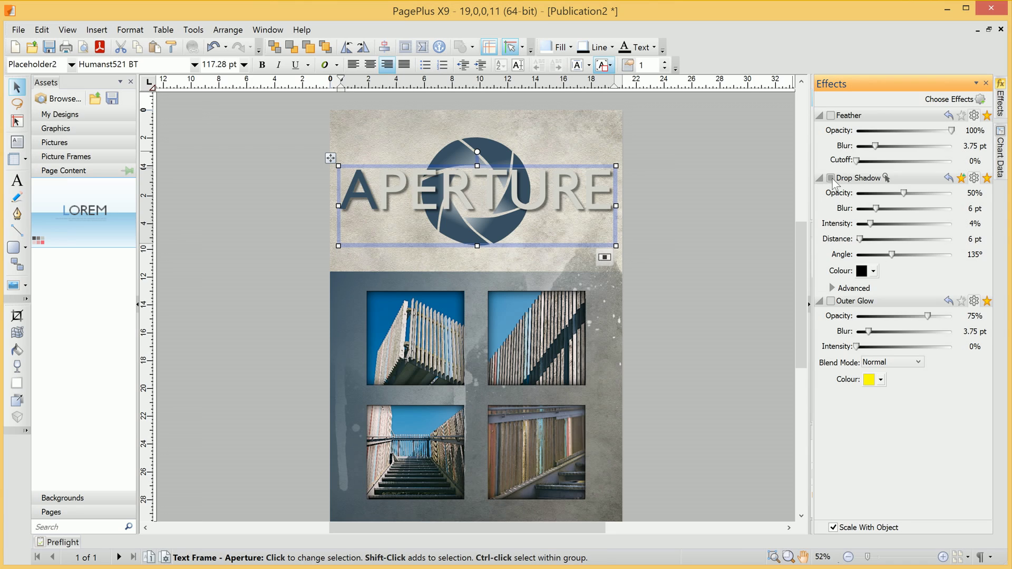
{"action": "left_click_drag", "start_coordinate": [903, 194], "coordinate": [922, 194]}
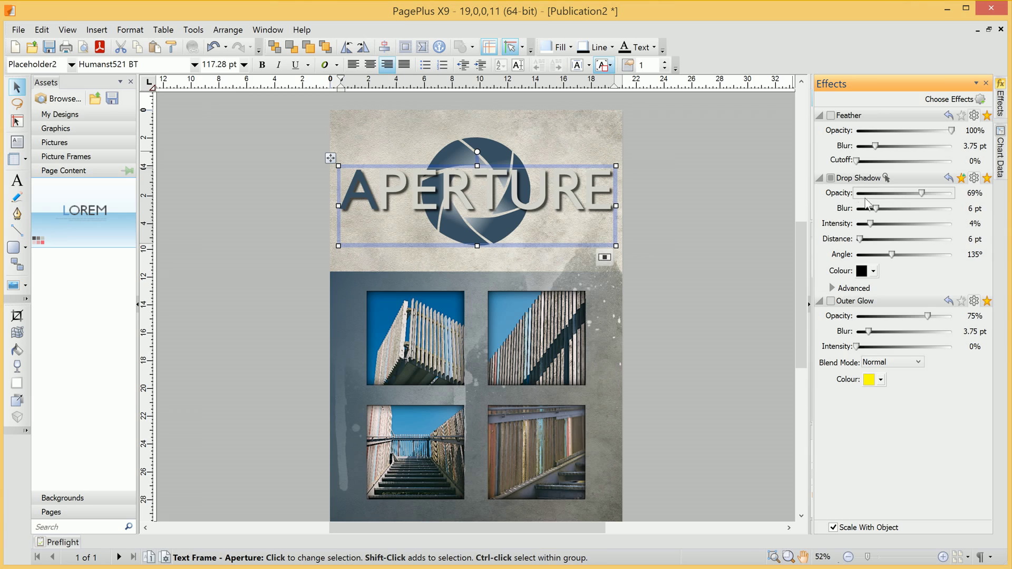
{"action": "left_click_drag", "start_coordinate": [870, 224], "coordinate": [857, 239]}
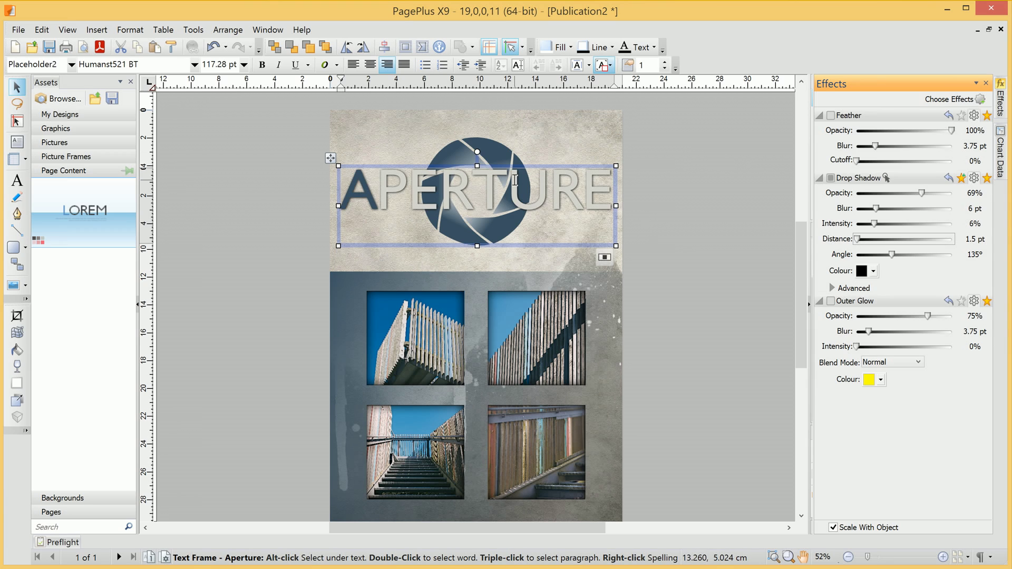
{"action": "left_click_drag", "start_coordinate": [563, 165], "coordinate": [580, 179]}
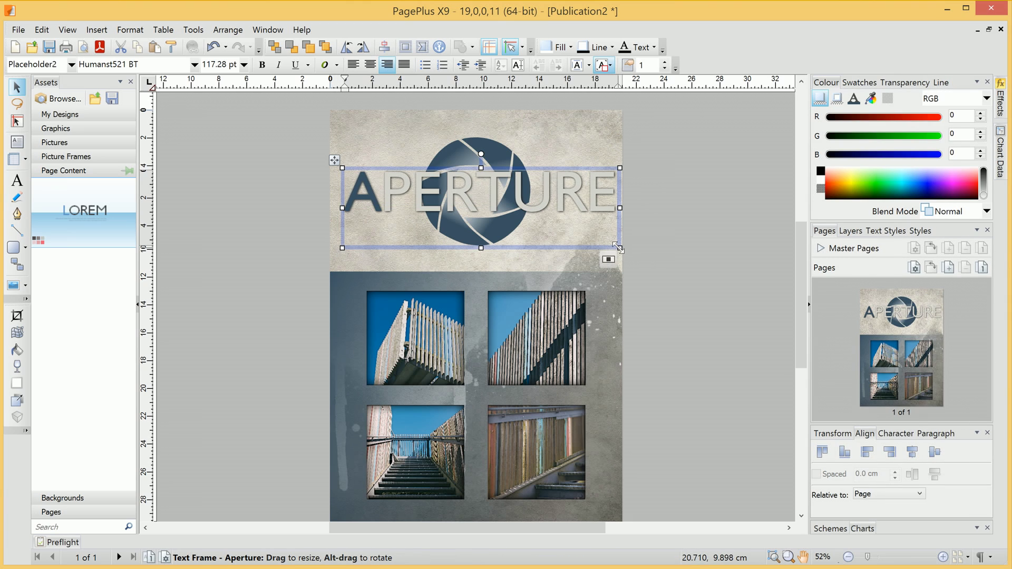
Scale the APERTURE title down to about 100 pt and centre it horizontally on the page.
{"action": "left_click_drag", "start_coordinate": [617, 248], "coordinate": [578, 215]}
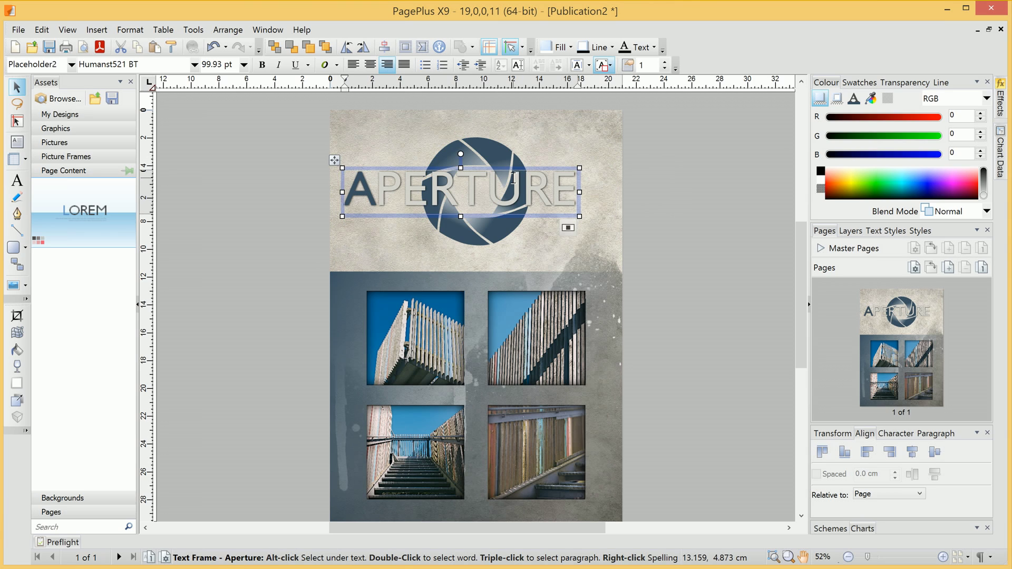
{"action": "left_click", "coordinate": [912, 452]}
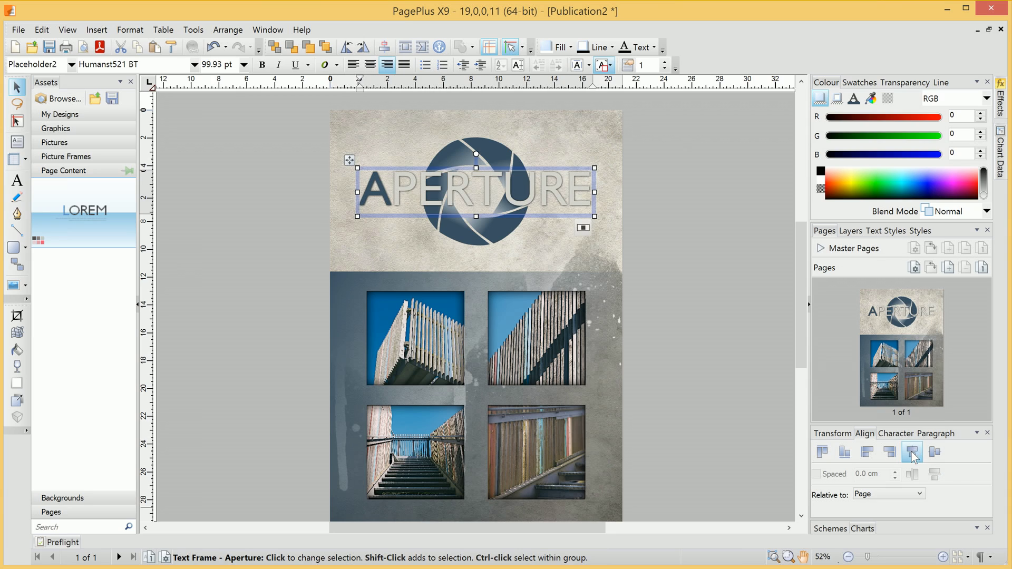
{"action": "left_click", "coordinate": [695, 219]}
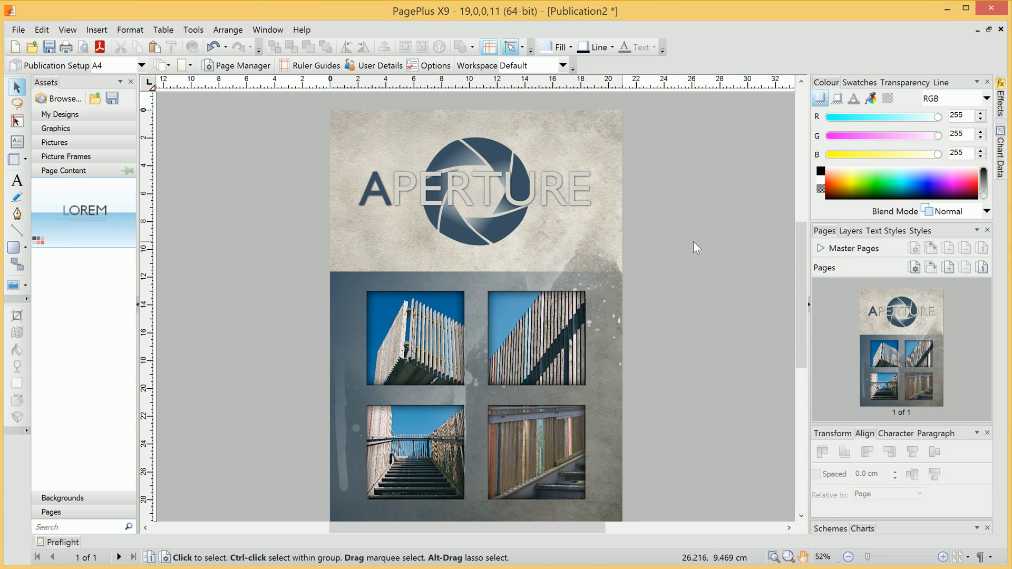
Apply a linear gradient transparency to the aperture logo group so it fades behind the title.
{"action": "left_click", "coordinate": [493, 158]}
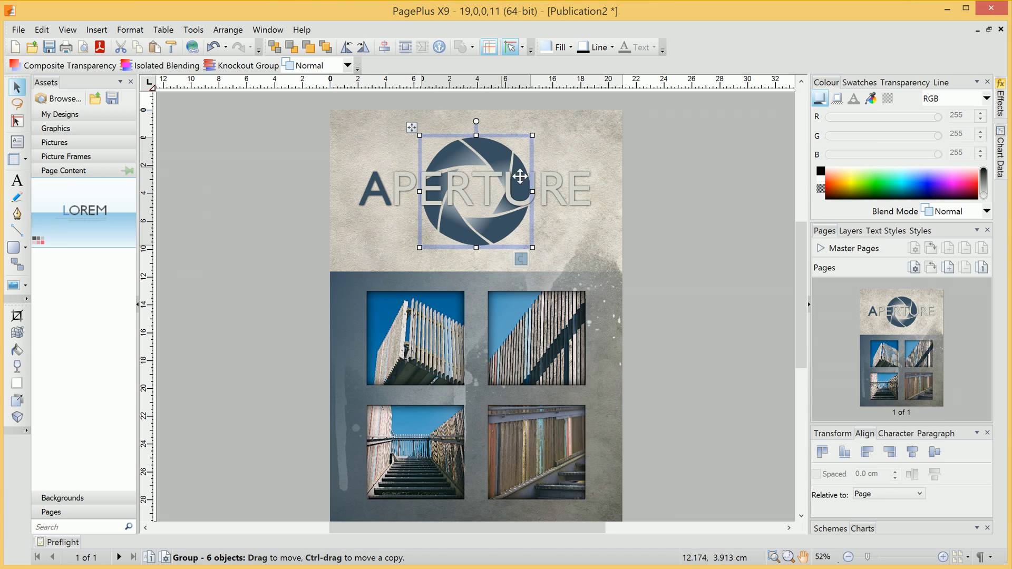
{"action": "left_click", "coordinate": [903, 87]}
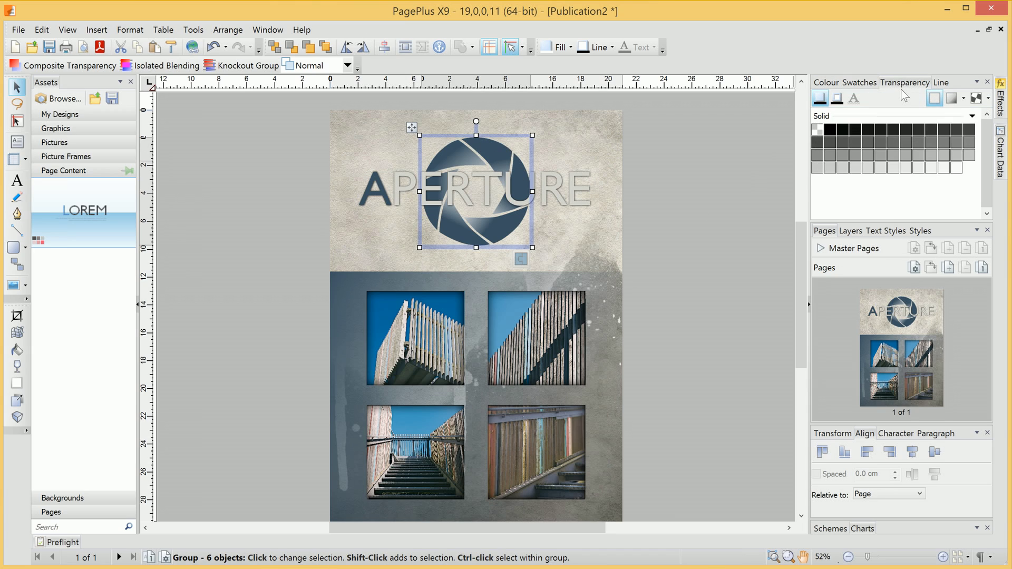
{"action": "left_click", "coordinate": [950, 99]}
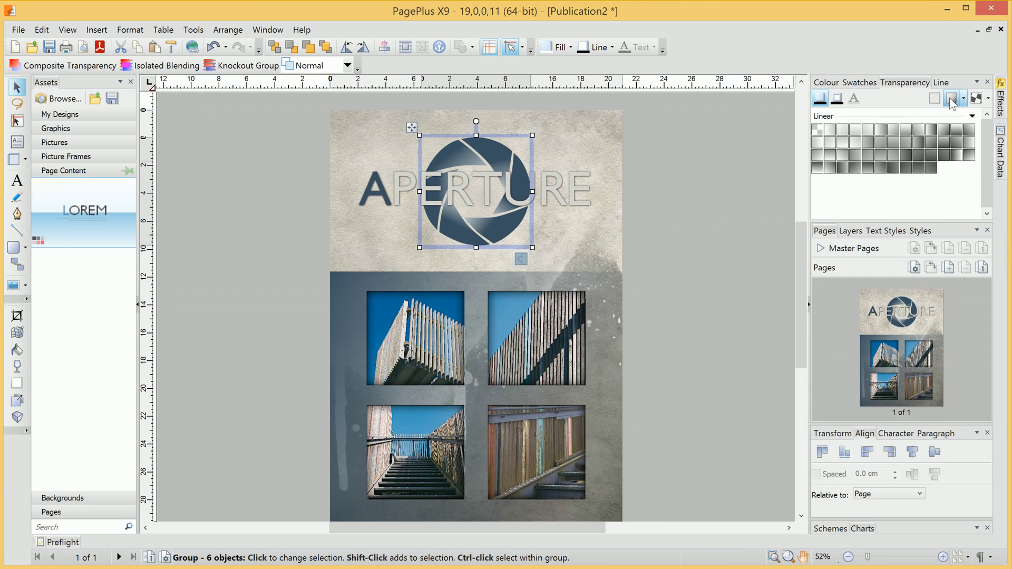
{"action": "left_click", "coordinate": [943, 155]}
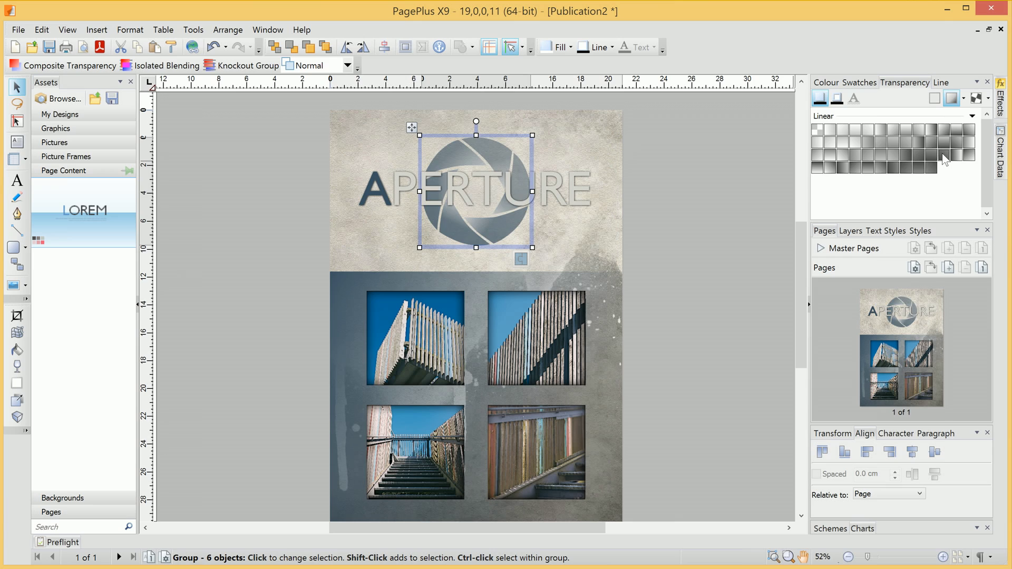
{"action": "left_click", "coordinate": [872, 168]}
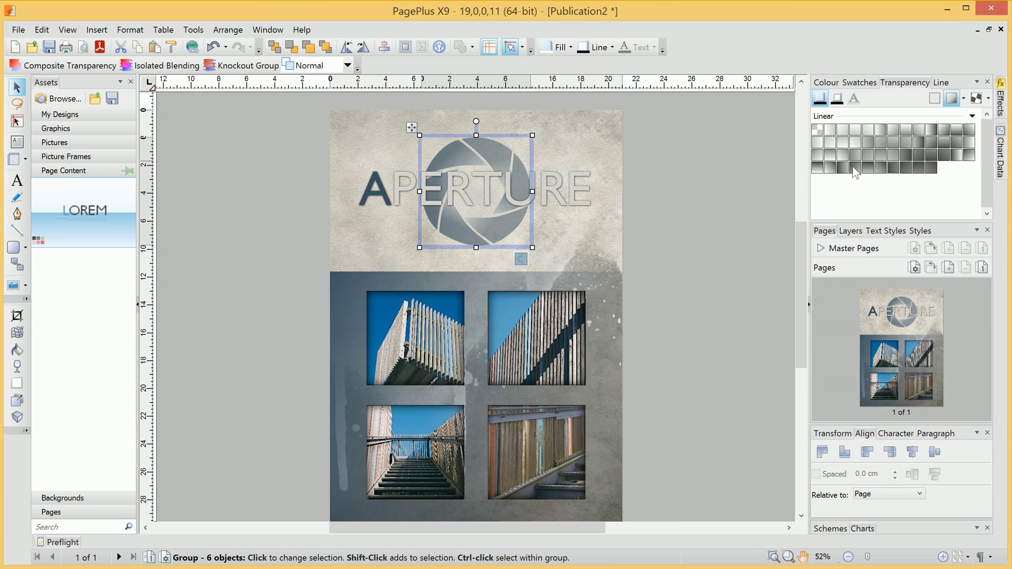
{"action": "left_click", "coordinate": [826, 166]}
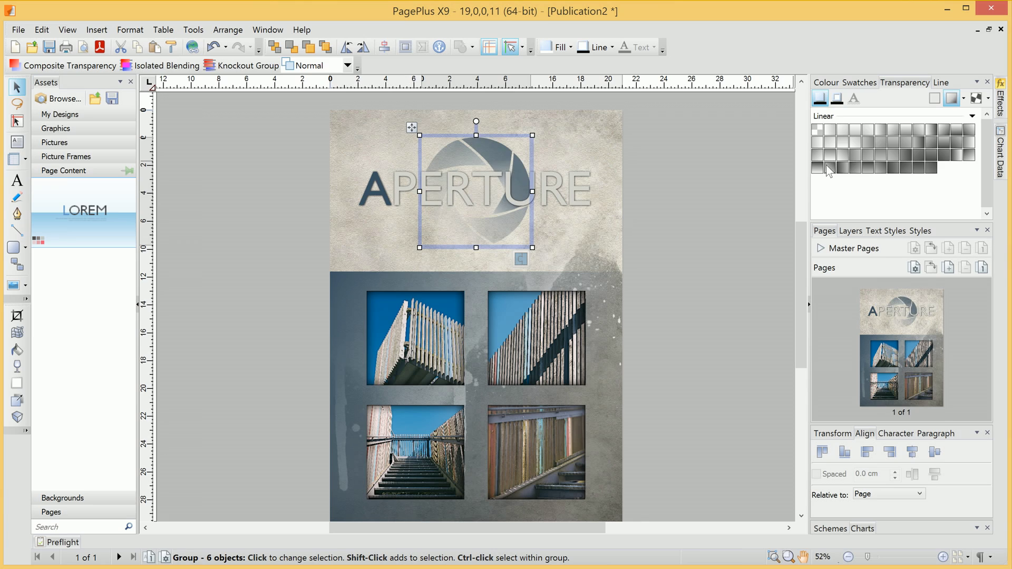
{"action": "left_click", "coordinate": [842, 152]}
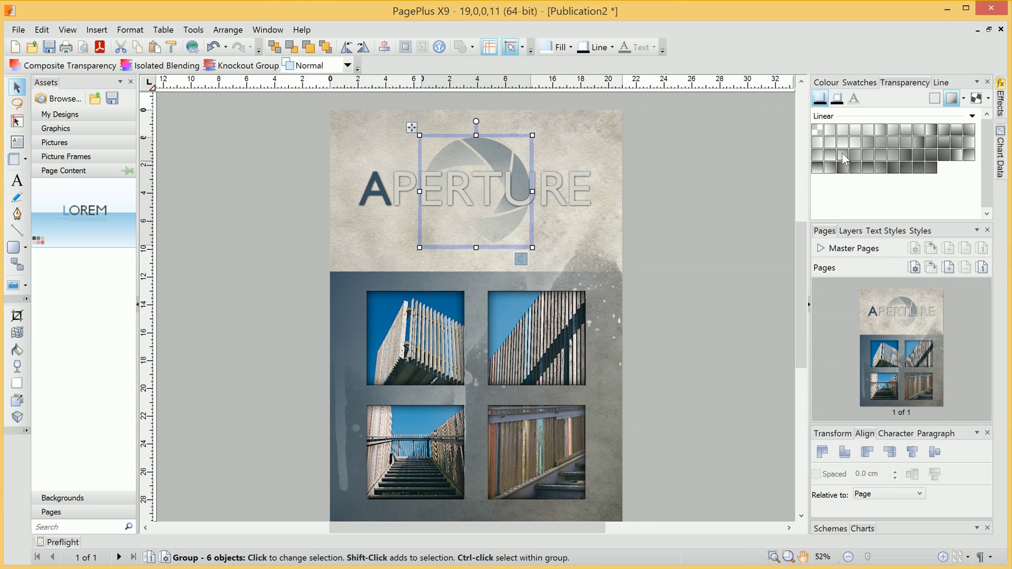
{"action": "left_click", "coordinate": [894, 153]}
{"action": "left_click", "coordinate": [924, 151]}
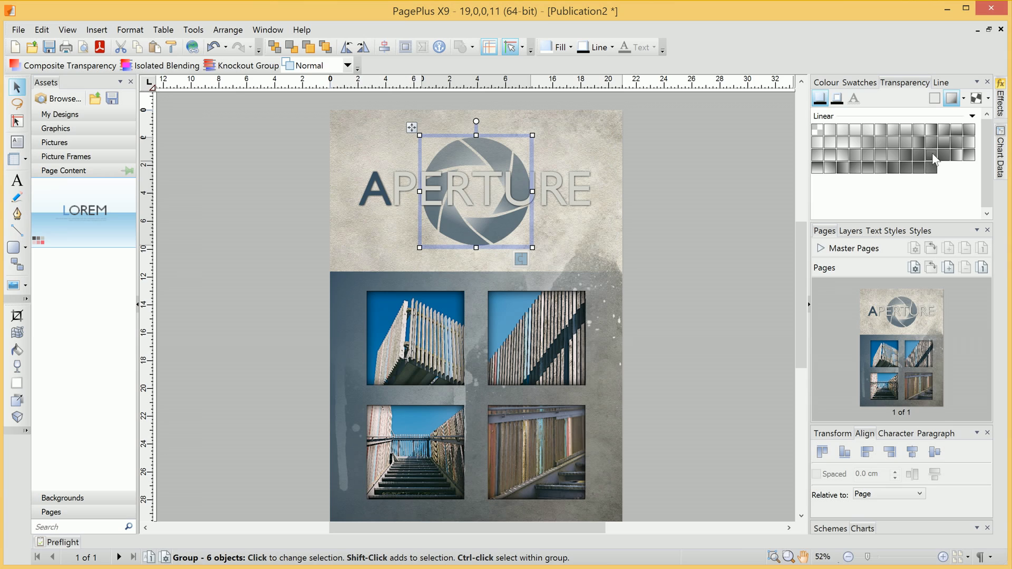
{"action": "left_click", "coordinate": [880, 168]}
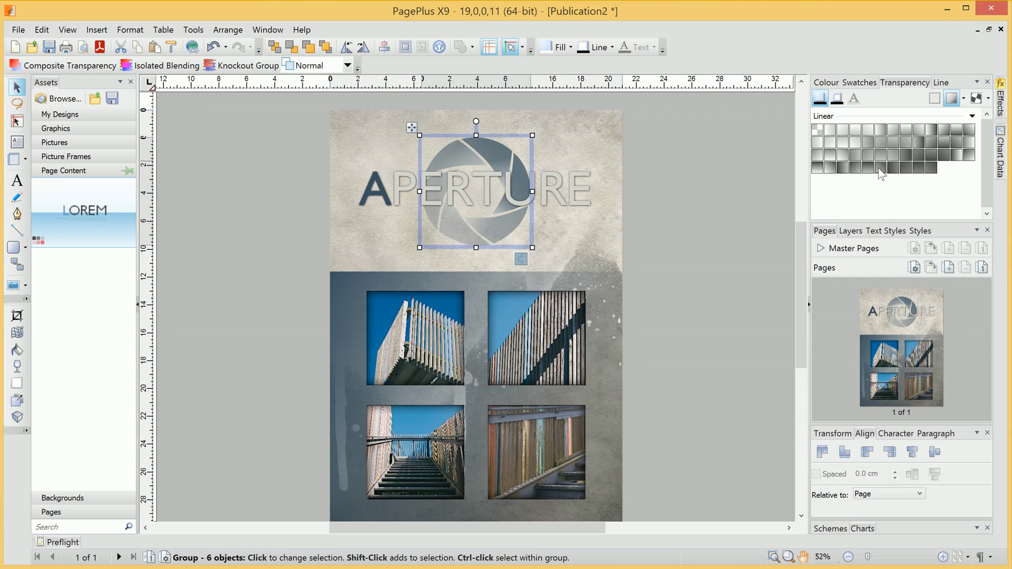
{"action": "left_click", "coordinate": [859, 166]}
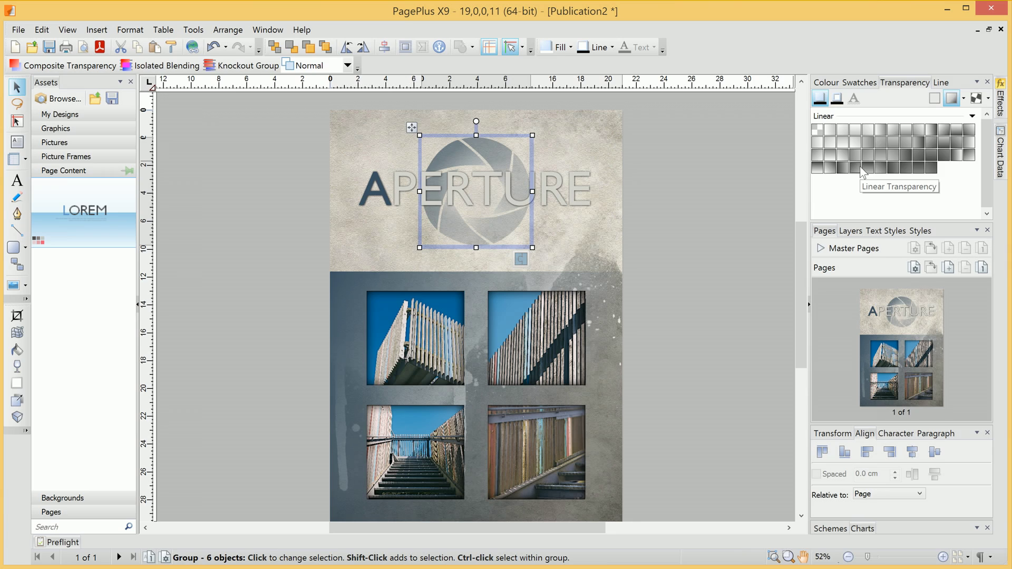
{"action": "left_click", "coordinate": [706, 301]}
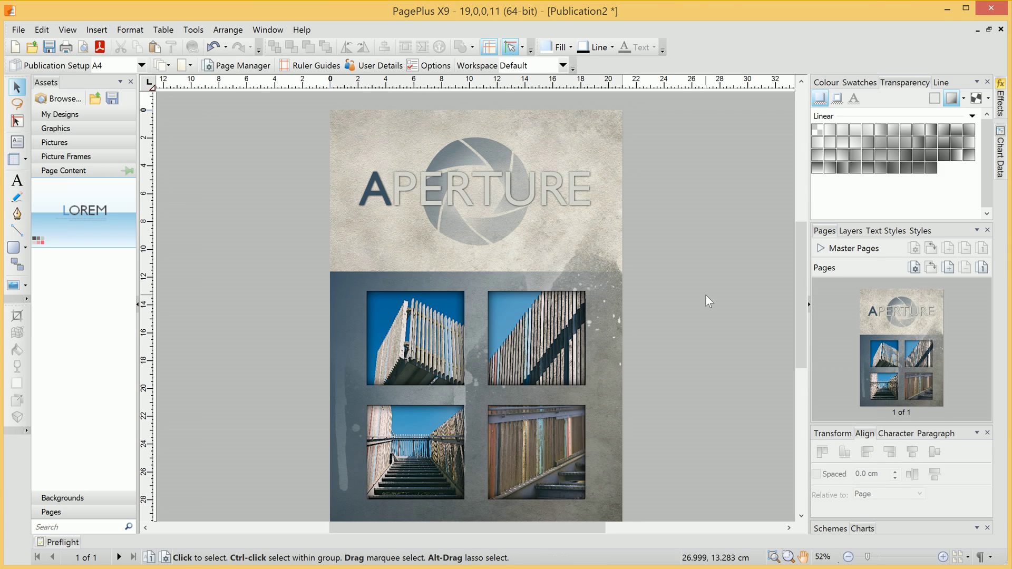